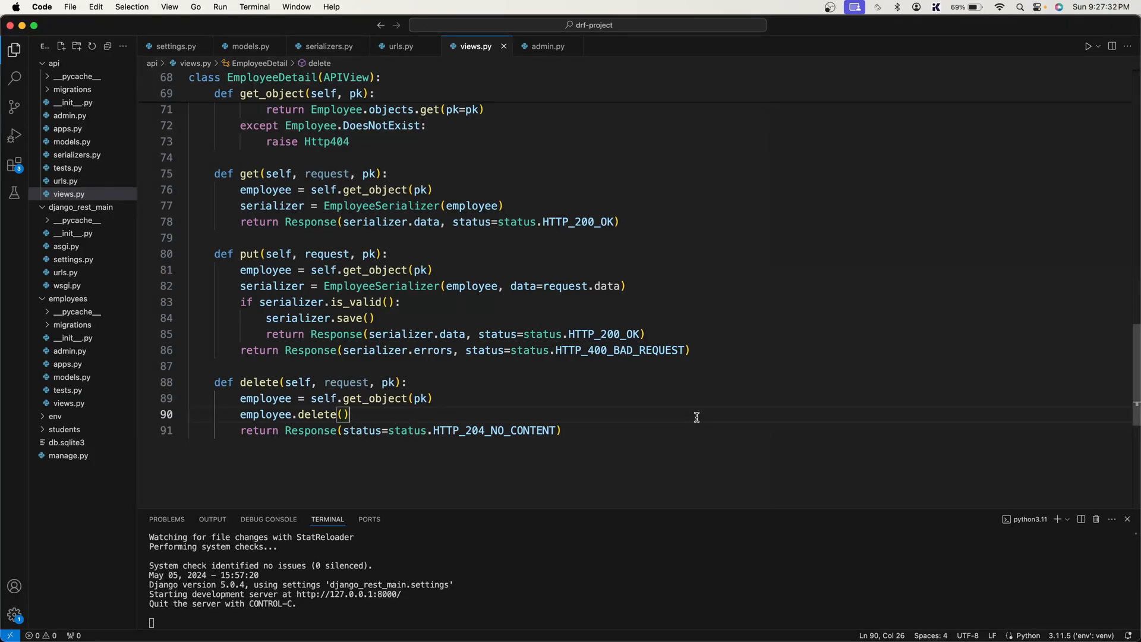
{"action": "scroll", "coordinate": [697, 417], "scroll_direction": "up", "scroll_amount": 5}
- Place the caret in the EmployeeDetail APIView class ahead of commenting the old views out
{"action": "left_click", "coordinate": [406, 265]}
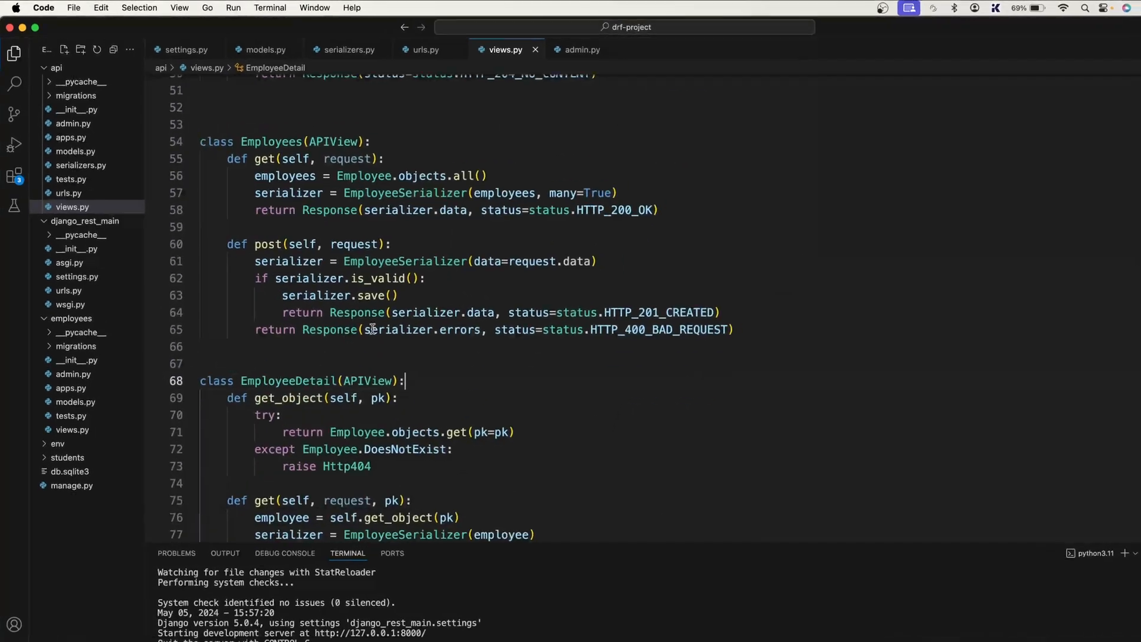
{"action": "scroll", "coordinate": [567, 460], "scroll_direction": "down", "scroll_amount": 5}
{"action": "mouse_move", "coordinate": [686, 513]}
{"action": "left_mouse_down"}
{"action": "mouse_move", "coordinate": [567, 460]}
{"action": "mouse_move", "coordinate": [276, 259]}
{"action": "mouse_move", "coordinate": [217, 241]}
{"action": "left_mouse_up"}
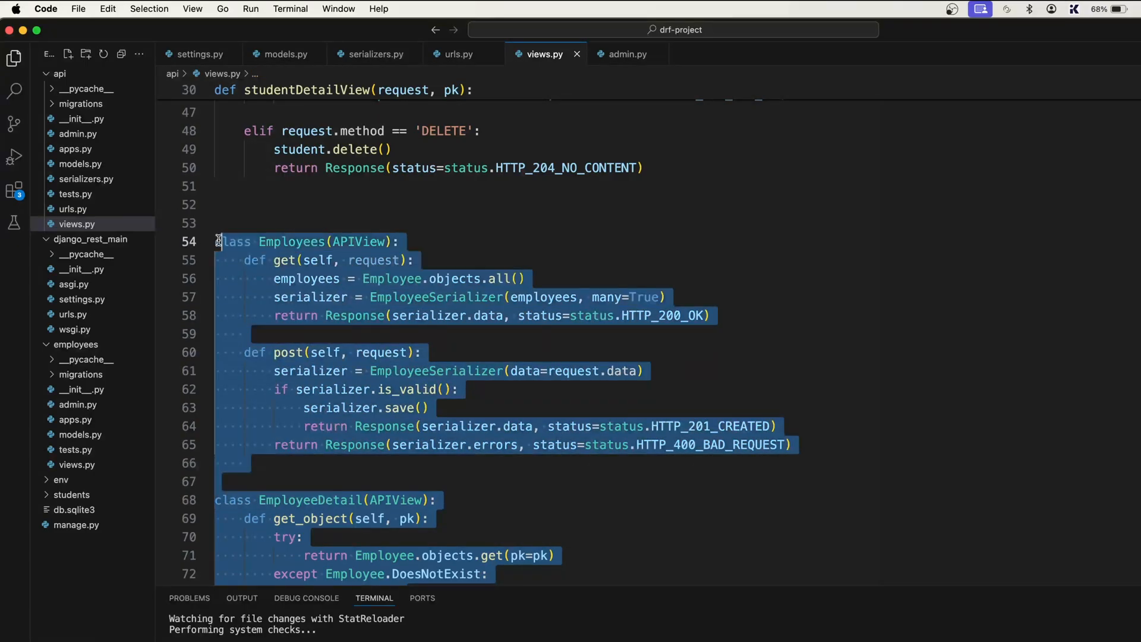
- Comment out the old classes, add 'from rest_framework import mixins, generics' below the Http404 import, and save
{"action": "key", "text": "super+slash"}
{"action": "scroll", "coordinate": [349, 347], "scroll_direction": "down", "scroll_amount": 4}
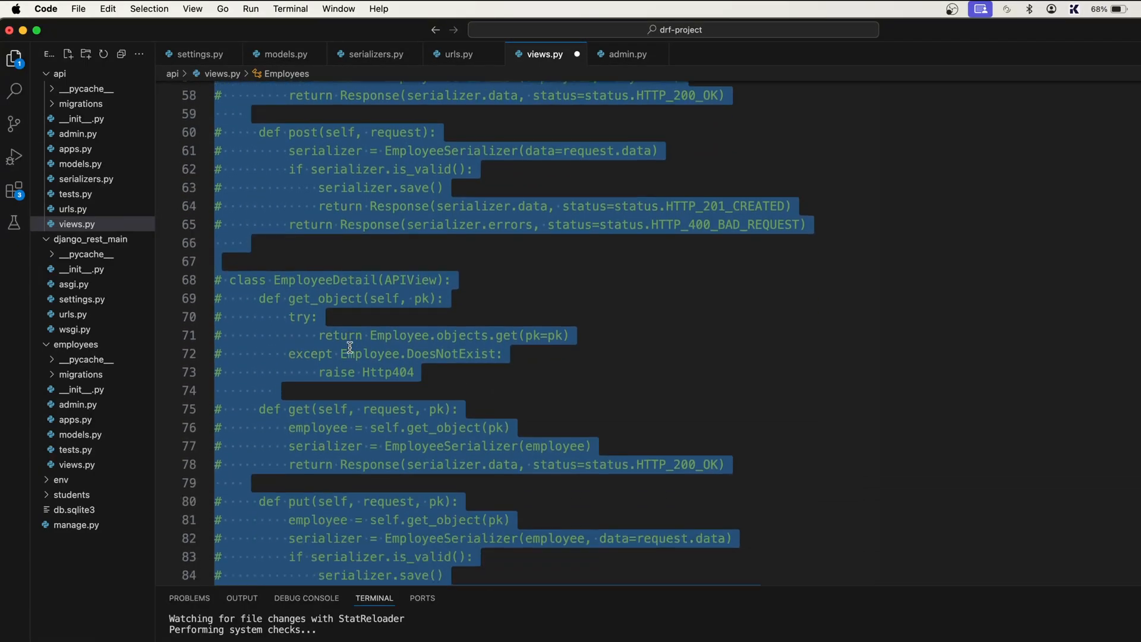
{"action": "scroll", "coordinate": [350, 349], "scroll_direction": "down", "scroll_amount": 3}
{"action": "scroll", "coordinate": [446, 356], "scroll_direction": "up", "scroll_amount": 10}
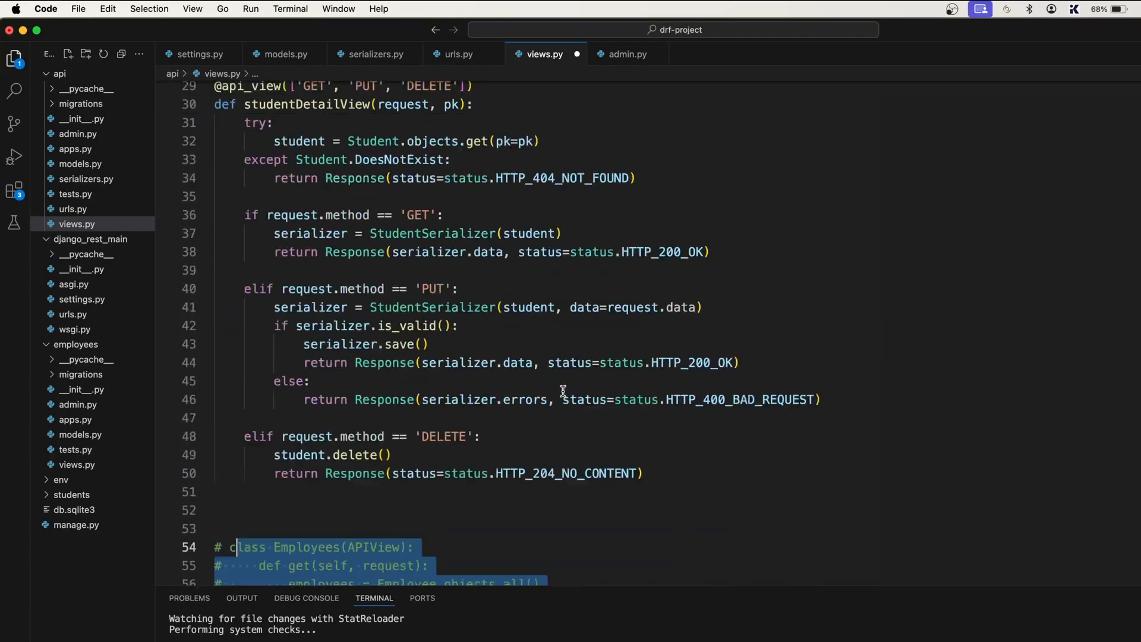
{"action": "scroll", "coordinate": [563, 393], "scroll_direction": "up", "scroll_amount": 10}
{"action": "left_click", "coordinate": [476, 259]}
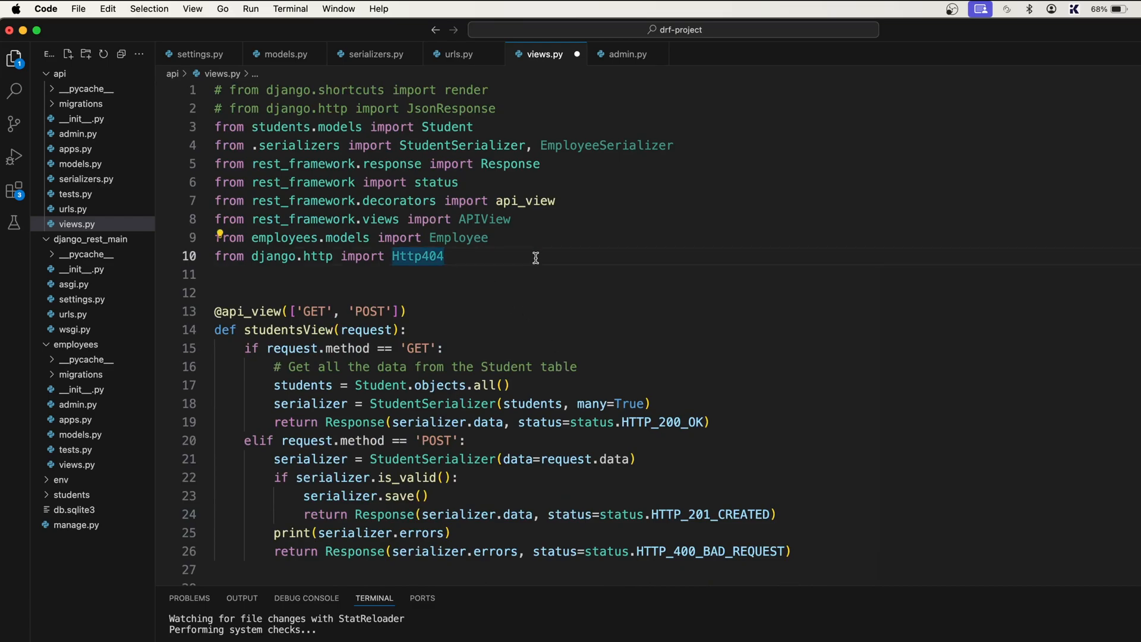
{"action": "key", "text": "Return"}
{"action": "type", "text": "from "}
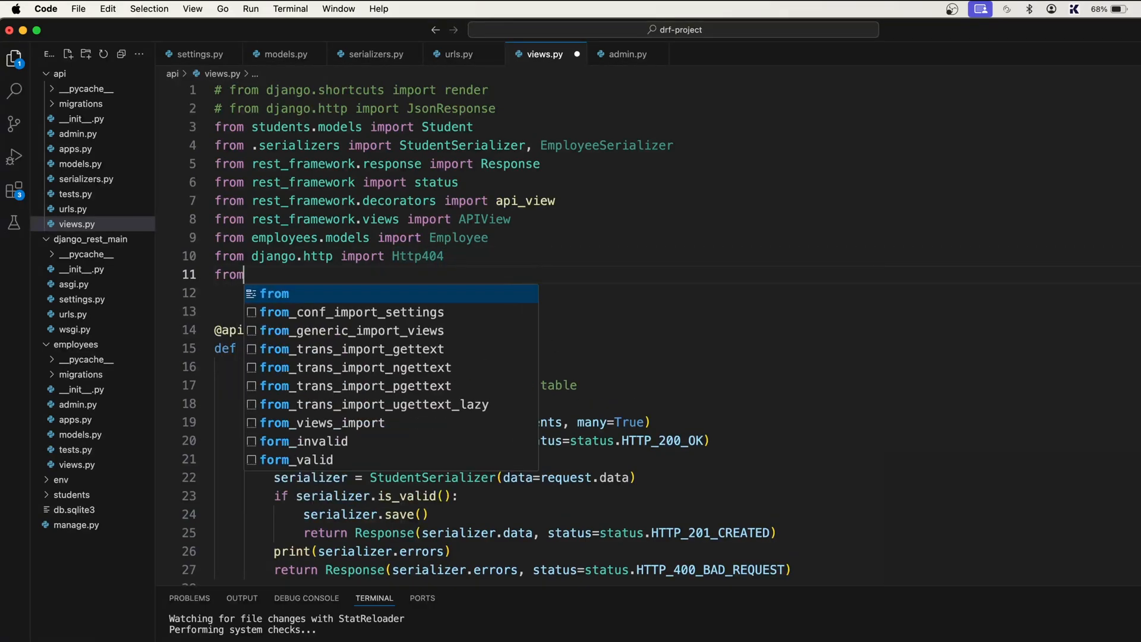
{"action": "type", "text": "rest_"}
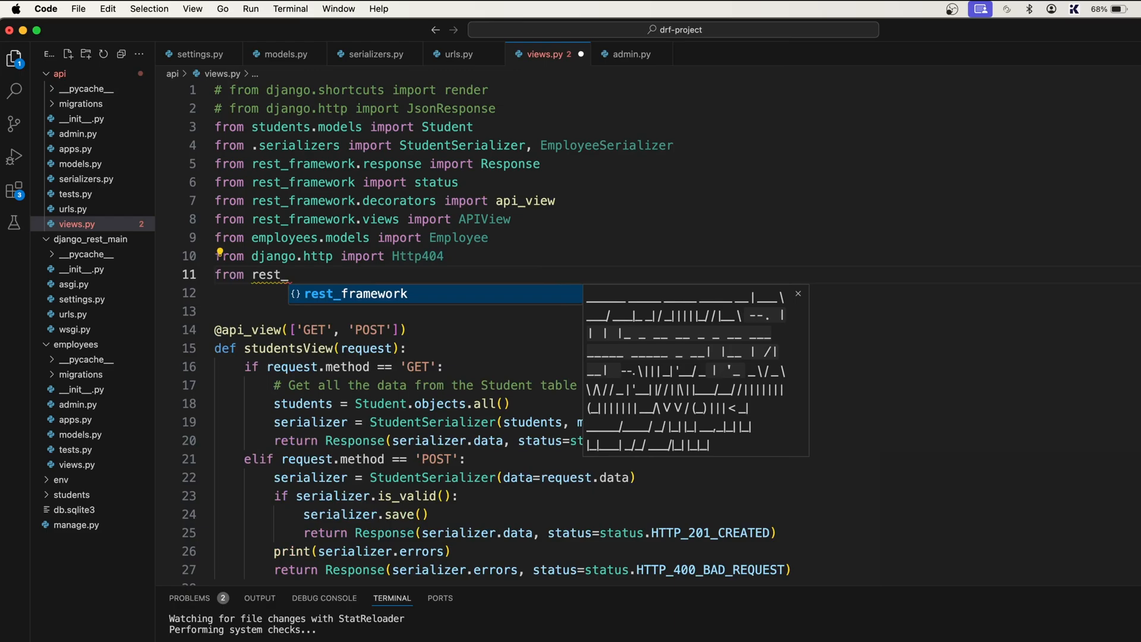
{"action": "key", "text": "Tab"}
{"action": "type", "text": "impor"}
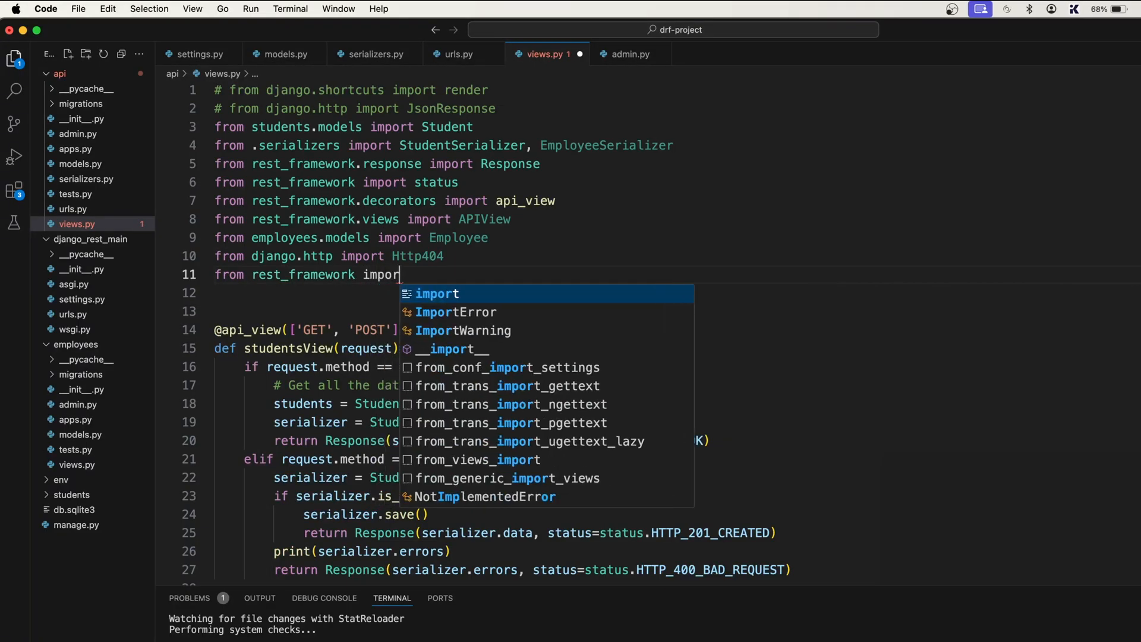
{"action": "type", "text": "t mi"}
{"action": "key", "text": "Tab"}
{"action": "key", "text": "super+s"}
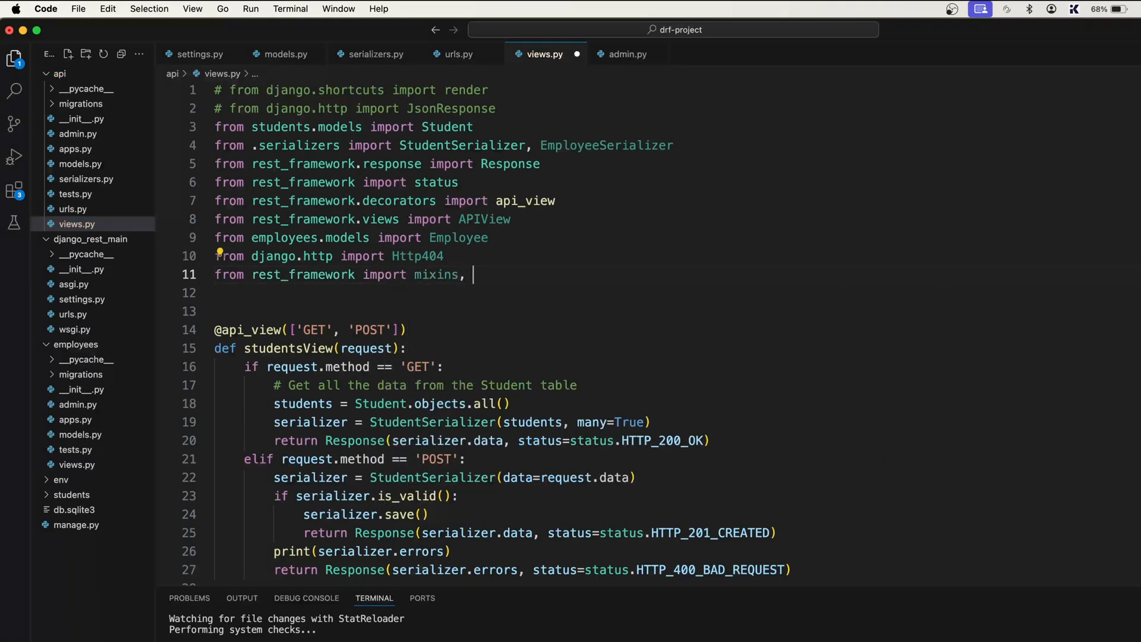
{"action": "type", "text": "gene"}
{"action": "key", "text": "Tab"}
{"action": "key", "text": "super+s"}
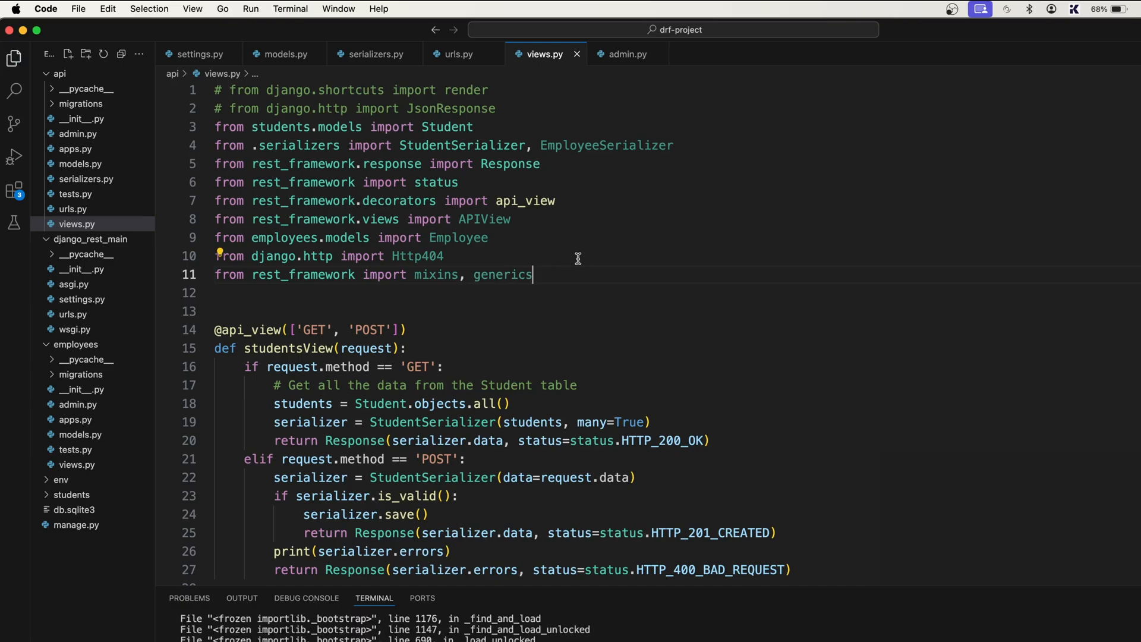
{"action": "scroll", "coordinate": [607, 342], "scroll_direction": "down", "scroll_amount": 3}
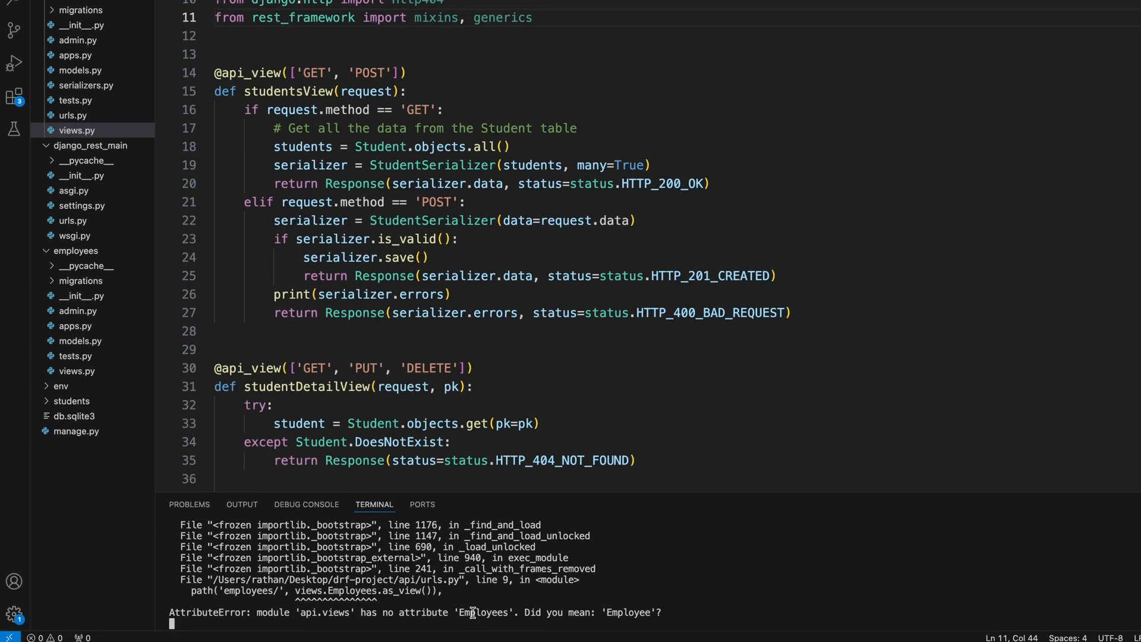
{"action": "scroll", "coordinate": [571, 321], "scroll_direction": "down", "scroll_amount": 5}
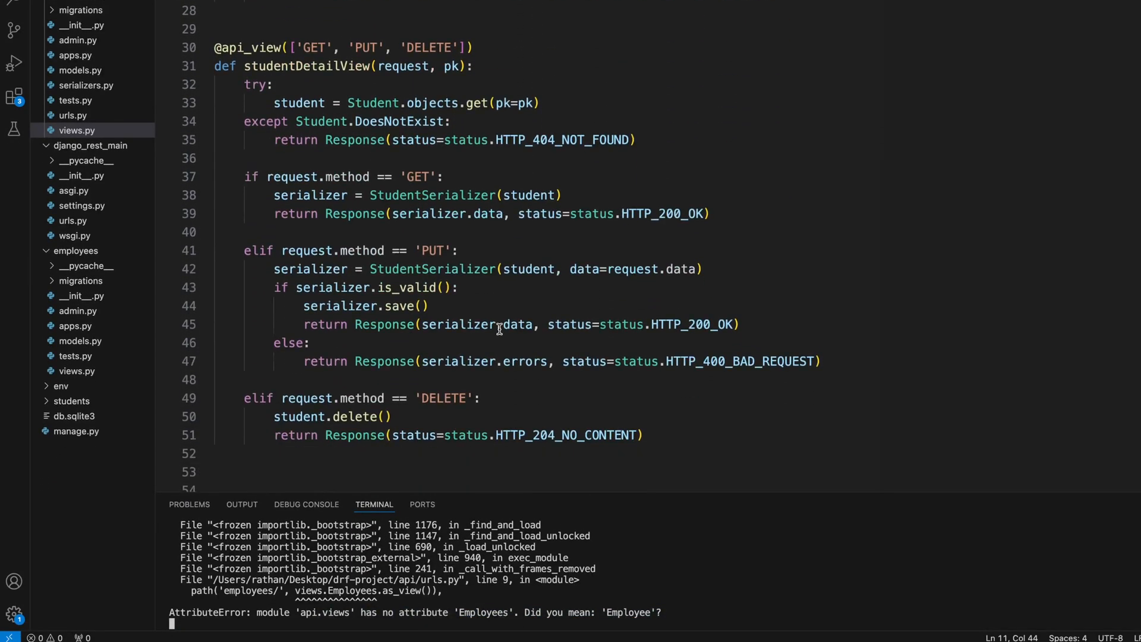
{"action": "scroll", "coordinate": [570, 268], "scroll_direction": "down", "scroll_amount": 5}
{"action": "scroll", "coordinate": [446, 178], "scroll_direction": "up", "scroll_amount": 2}
{"action": "double_click", "coordinate": [295, 62]}
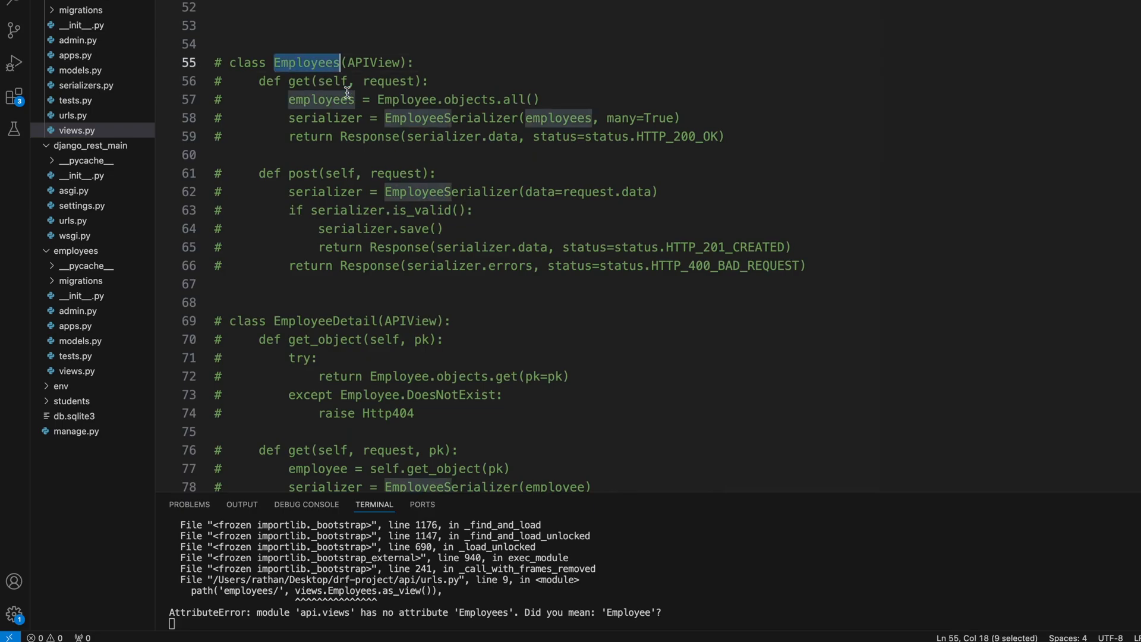
{"action": "scroll", "coordinate": [535, 446], "scroll_direction": "down", "scroll_amount": 10}
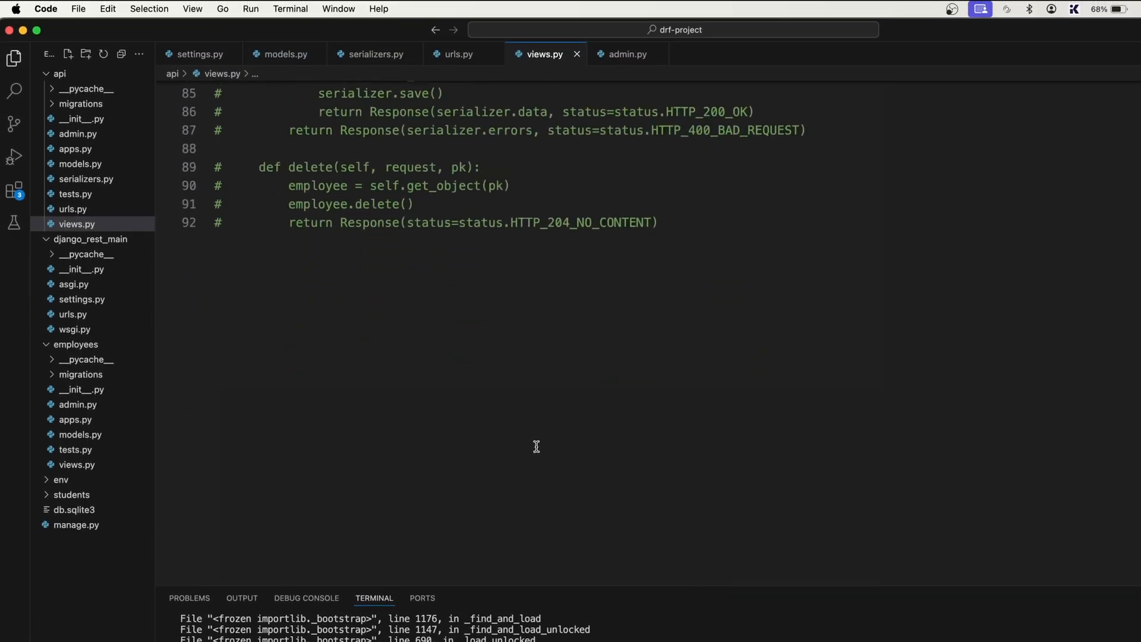
{"action": "scroll", "coordinate": [793, 325], "scroll_direction": "down", "scroll_amount": 3}
{"action": "left_click", "coordinate": [793, 325]}
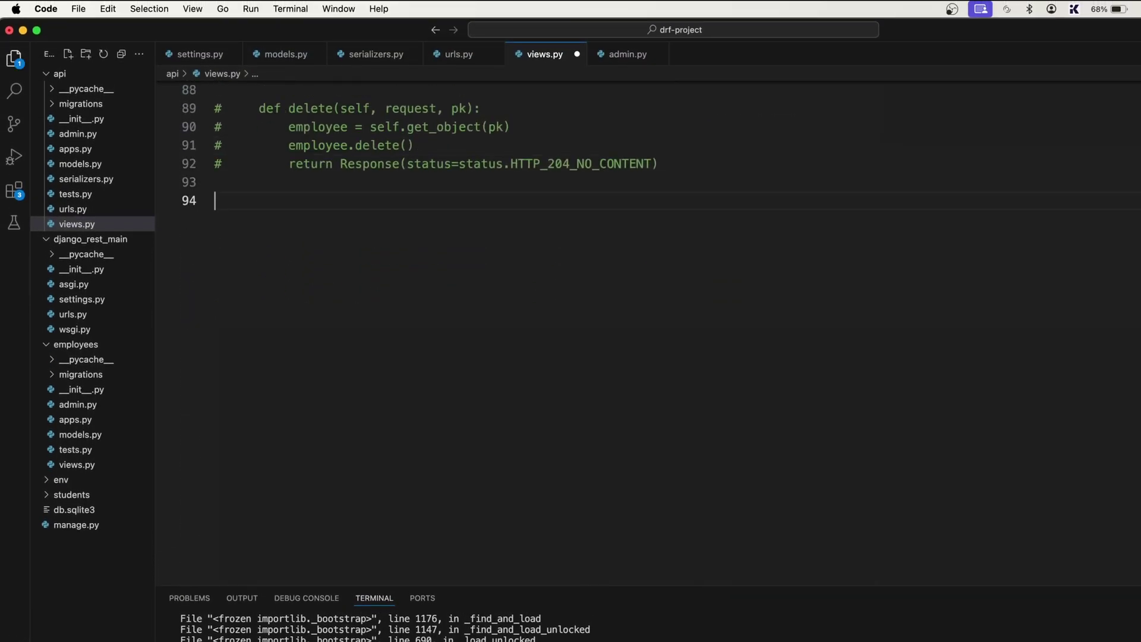
- Declare class Employees(mixins.ListModelMixin, mixins.CreateModelMixin, generics.GenericAPIView) on a new line
{"action": "key", "text": "Return"}
{"action": "type", "text": "class Employe"}
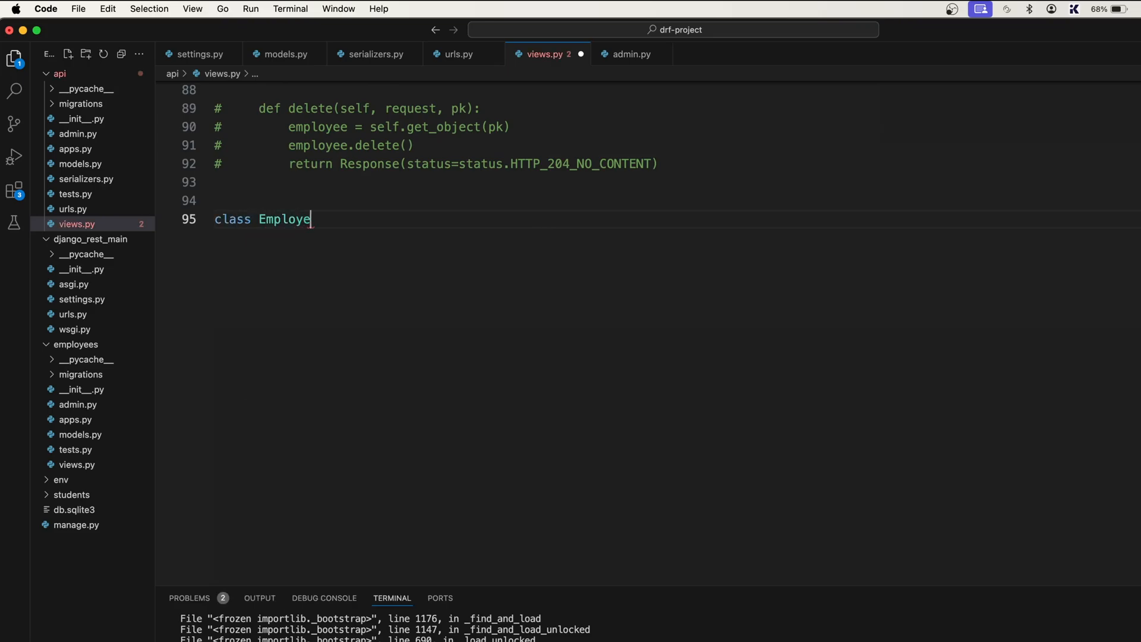
{"action": "type", "text": "es"}
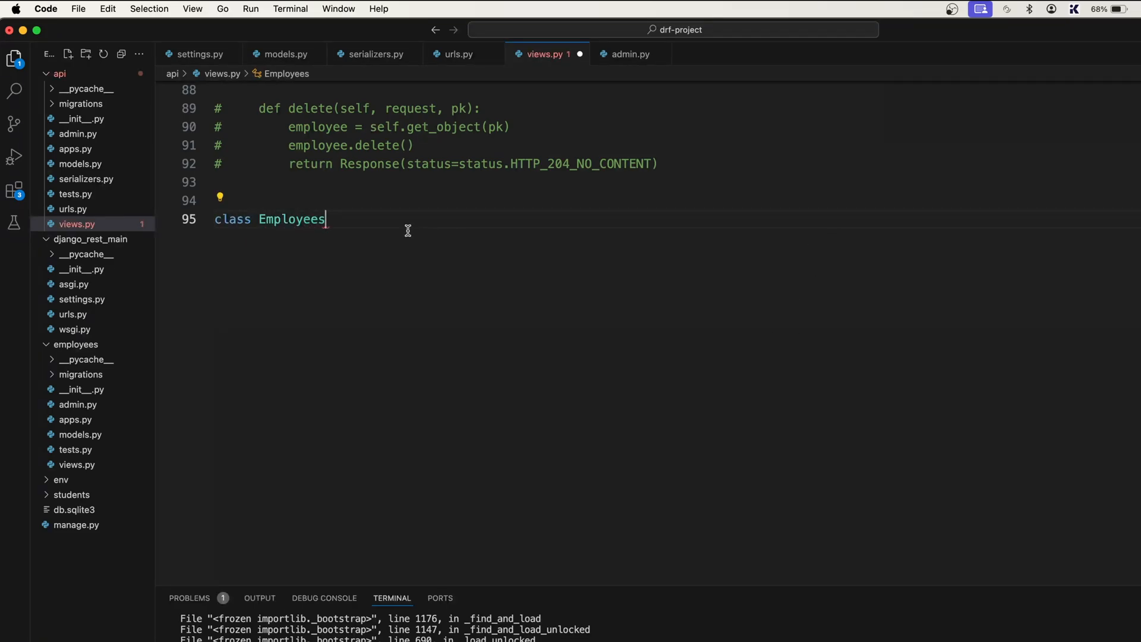
{"action": "type", "text": "("}
{"action": "type", "text": "mixins."}
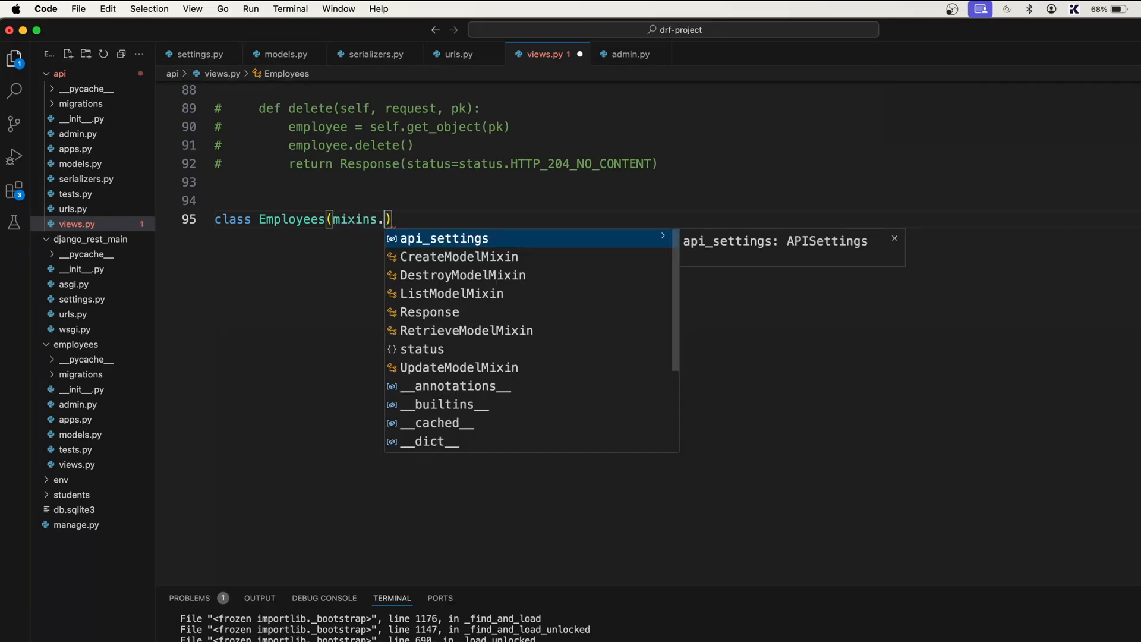
{"action": "type", "text": "Lis"}
{"action": "key", "text": "Tab"}
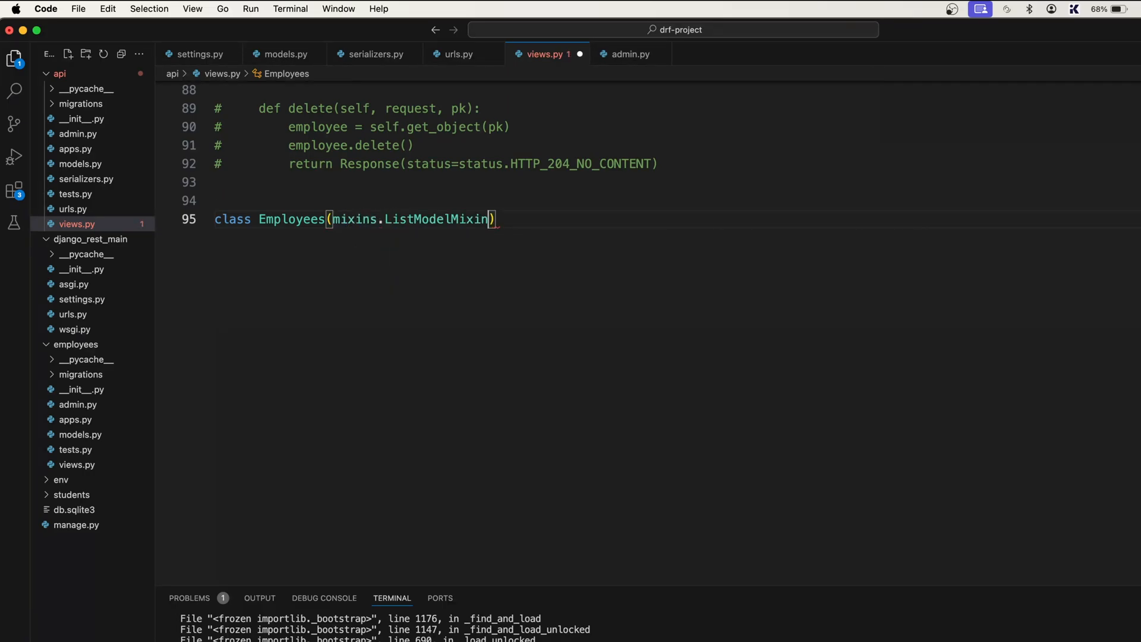
{"action": "type", "text": ", "}
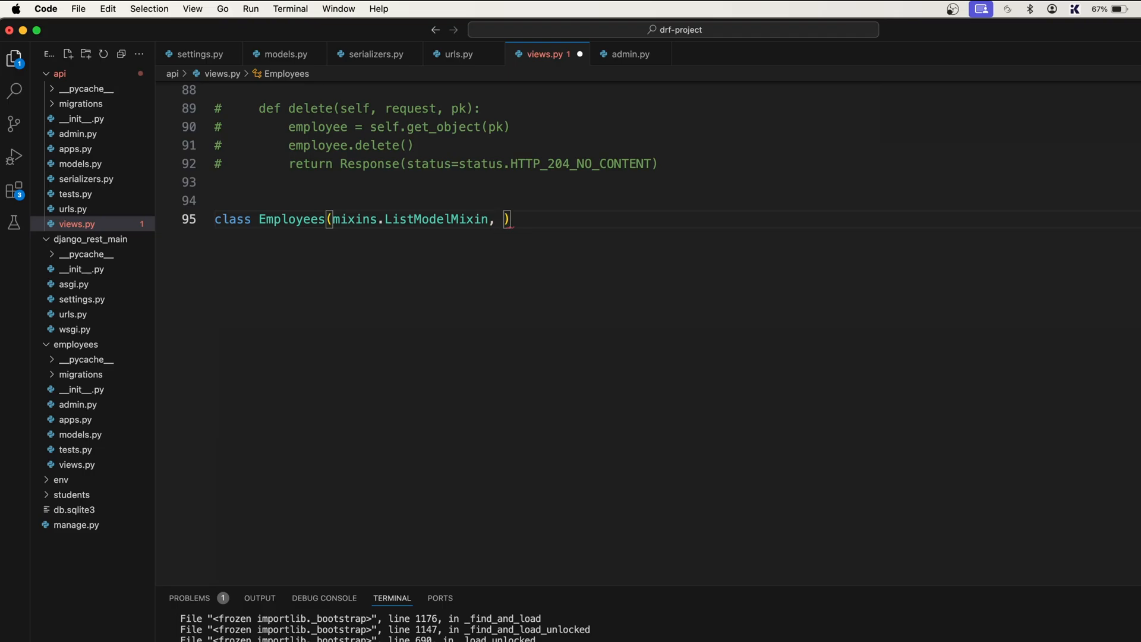
{"action": "type", "text": "mixins"}
{"action": "key", "text": "Escape"}
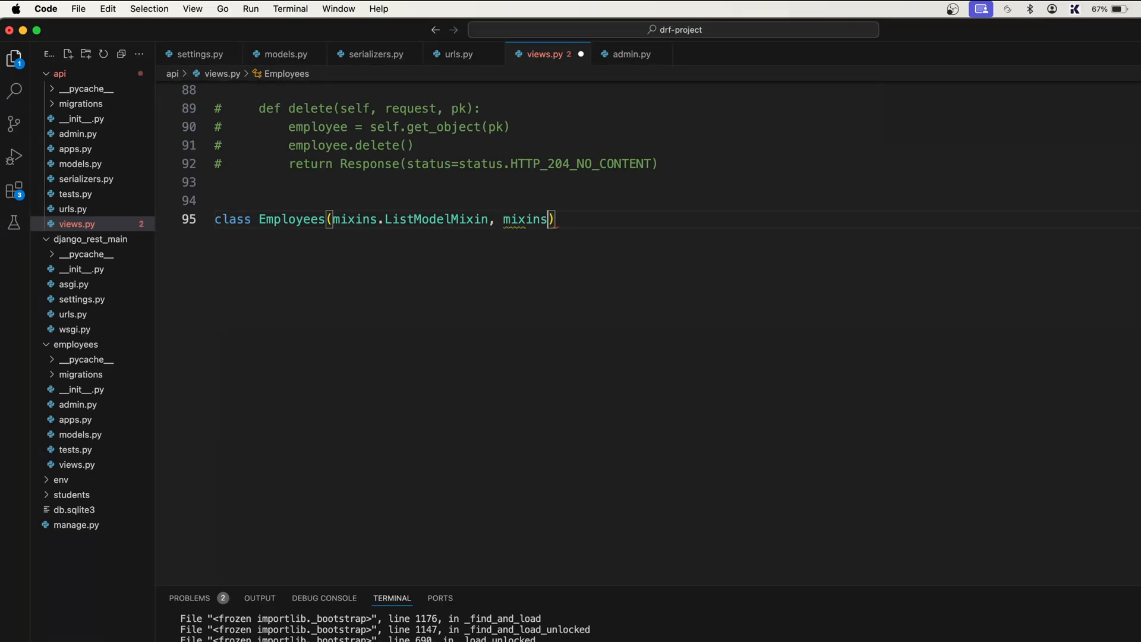
{"action": "type", "text": ".Creat"}
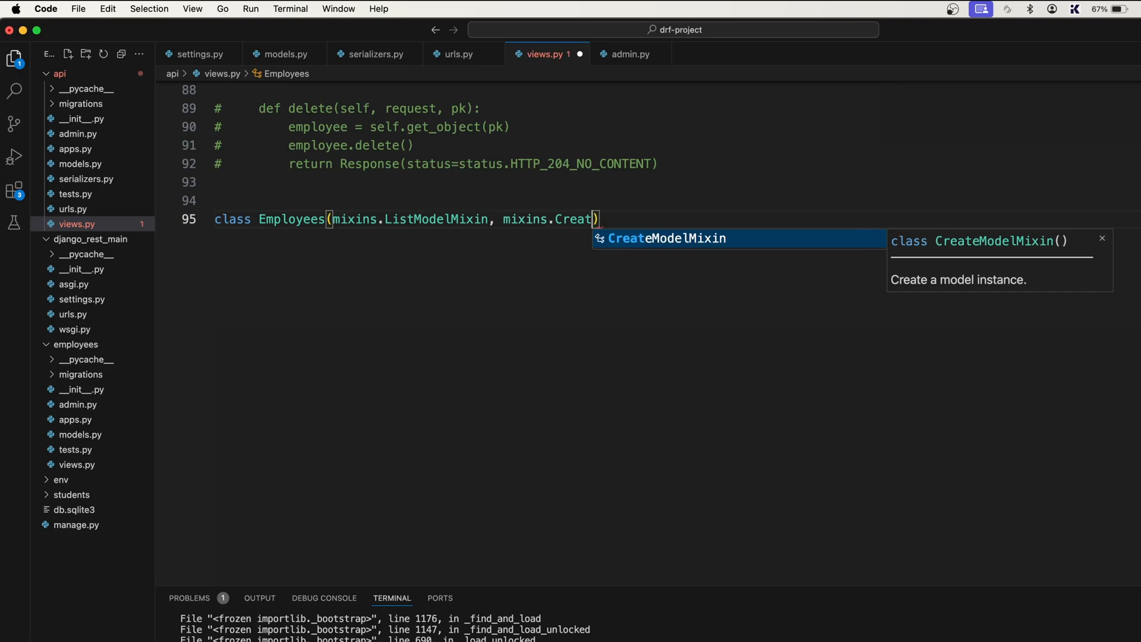
{"action": "key", "text": "Tab"}
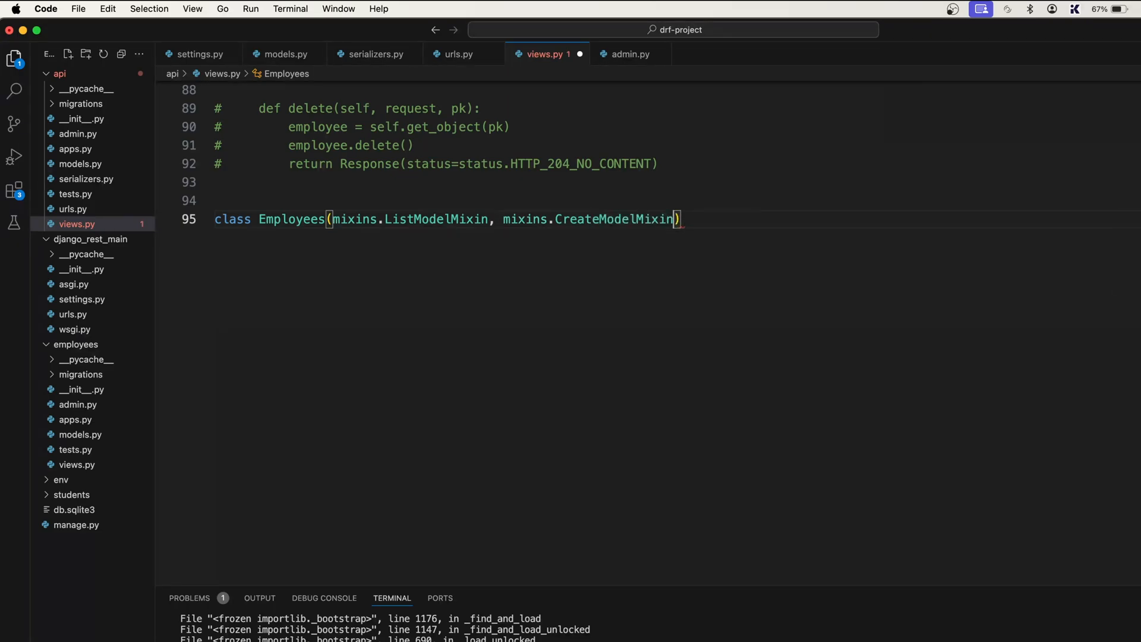
{"action": "type", "text": ", ge"}
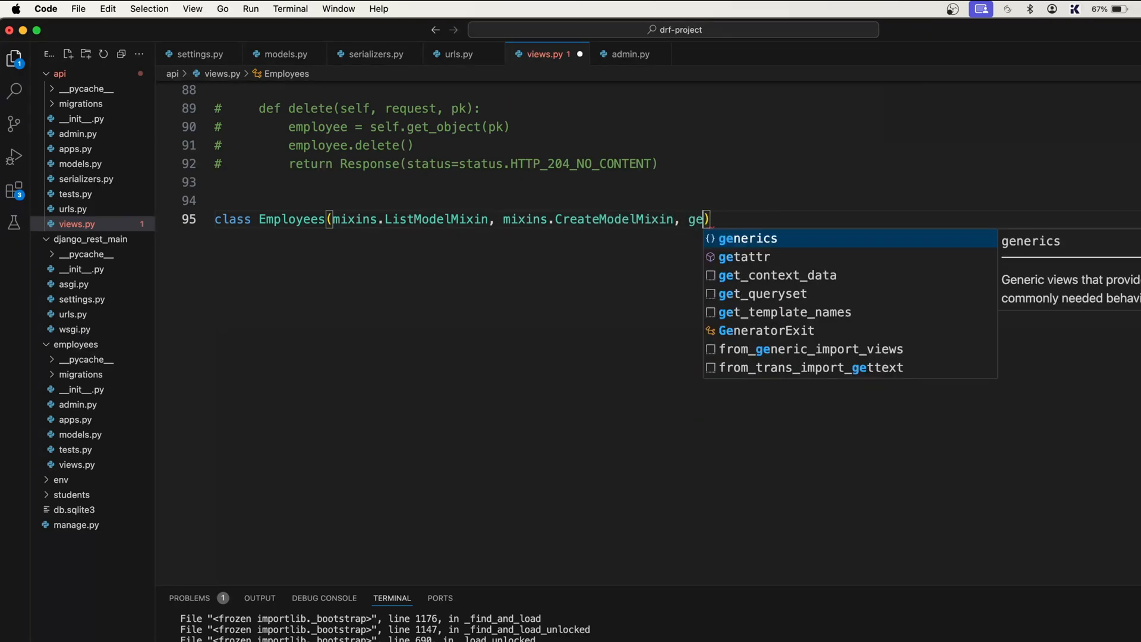
{"action": "key", "text": "Tab"}
{"action": "type", "text": "."}
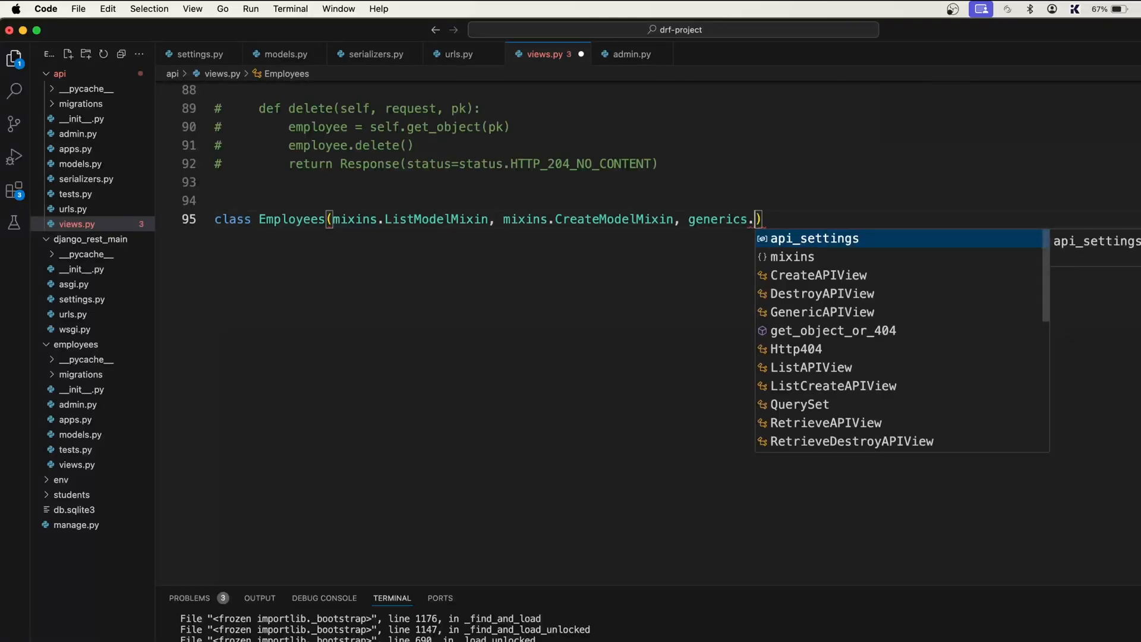
{"action": "type", "text": "Ge"}
{"action": "key", "text": "Tab"}
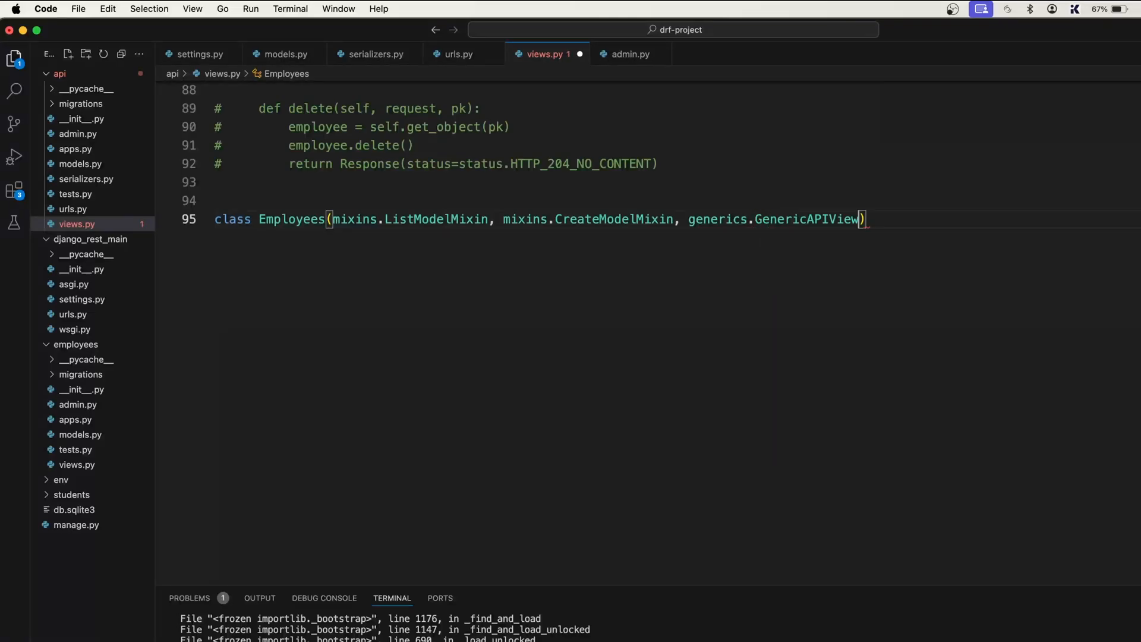
{"action": "double_click", "coordinate": [752, 219]}
{"action": "left_click", "coordinate": [889, 221]}
{"action": "type", "text": ":"}
- Set queryset = Employee.objects.all() and serializer_class = EmployeeSerializer in Employees, then save
{"action": "key", "text": "Return"}
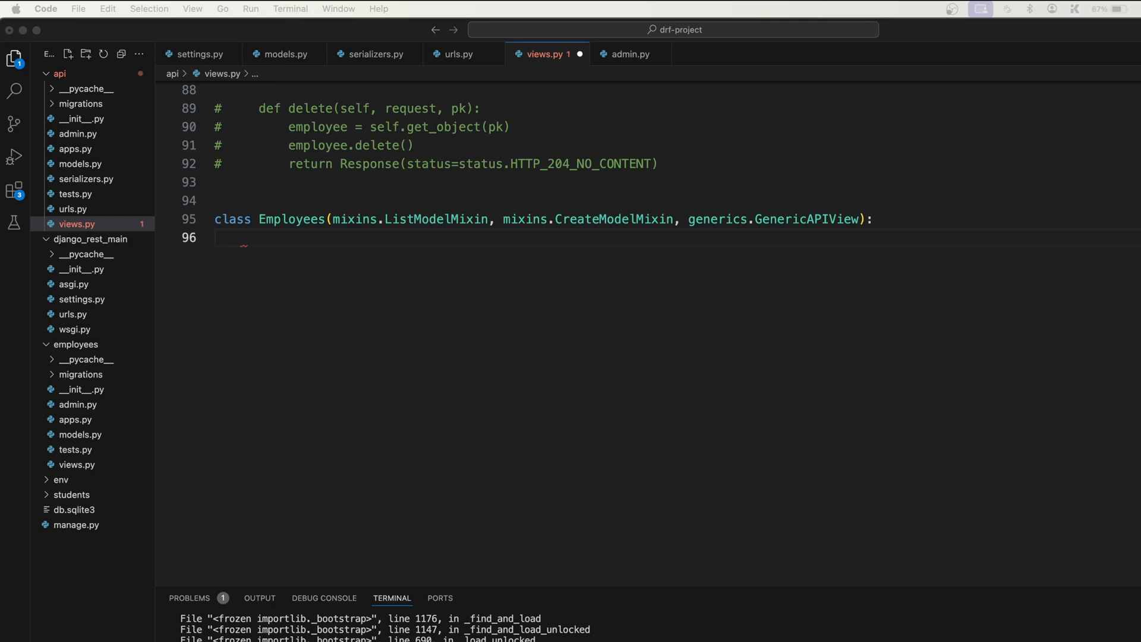
{"action": "type", "text": "queryt"}
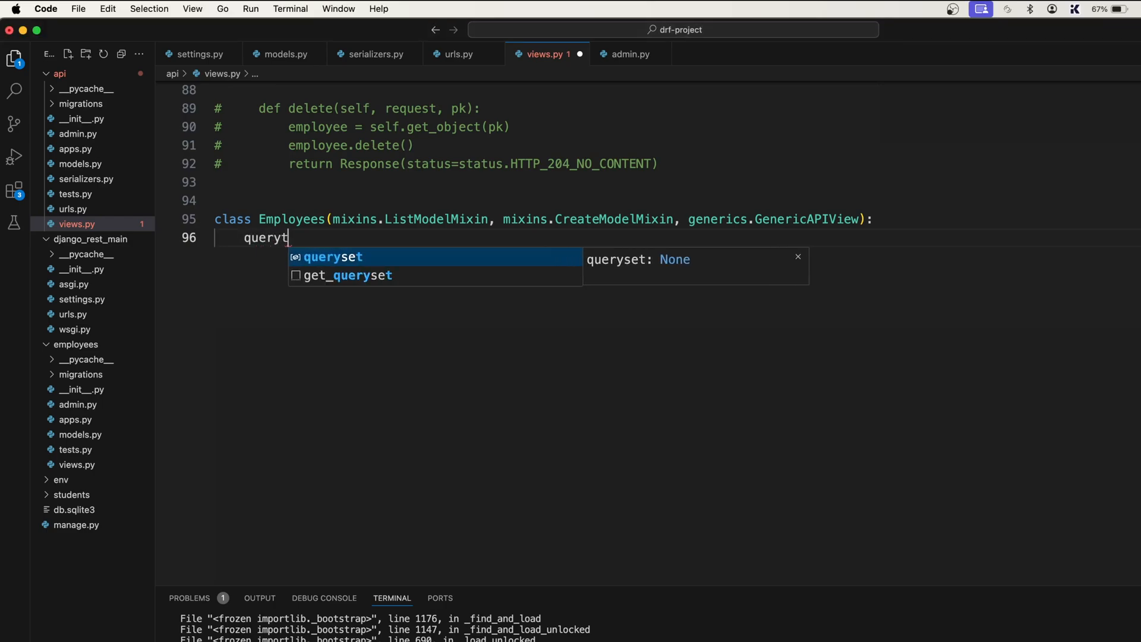
{"action": "key", "text": "Tab"}
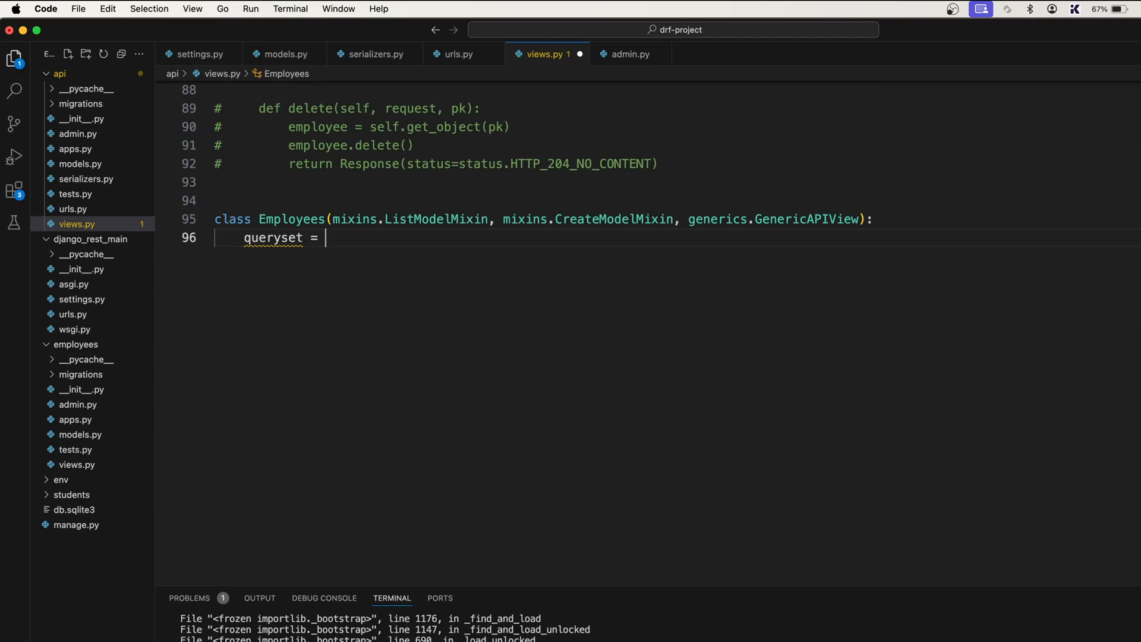
{"action": "type", "text": "Empl"}
{"action": "key", "text": "Tab"}
{"action": "type", "text": "."}
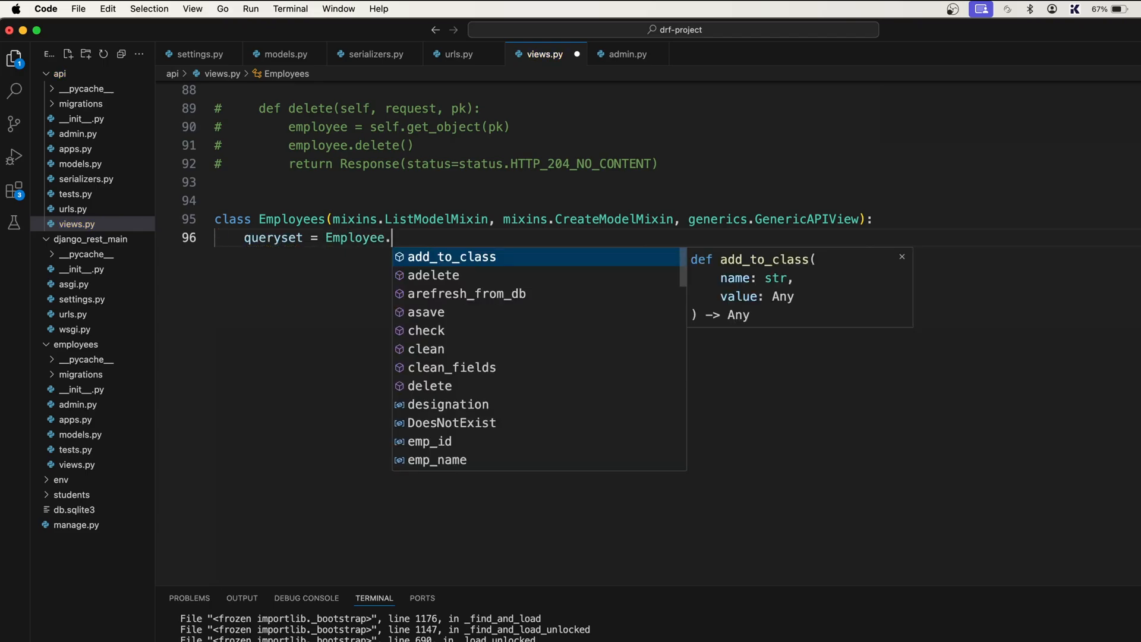
{"action": "type", "text": "obj"}
{"action": "key", "text": "Tab"}
{"action": "type", "text": ".all"}
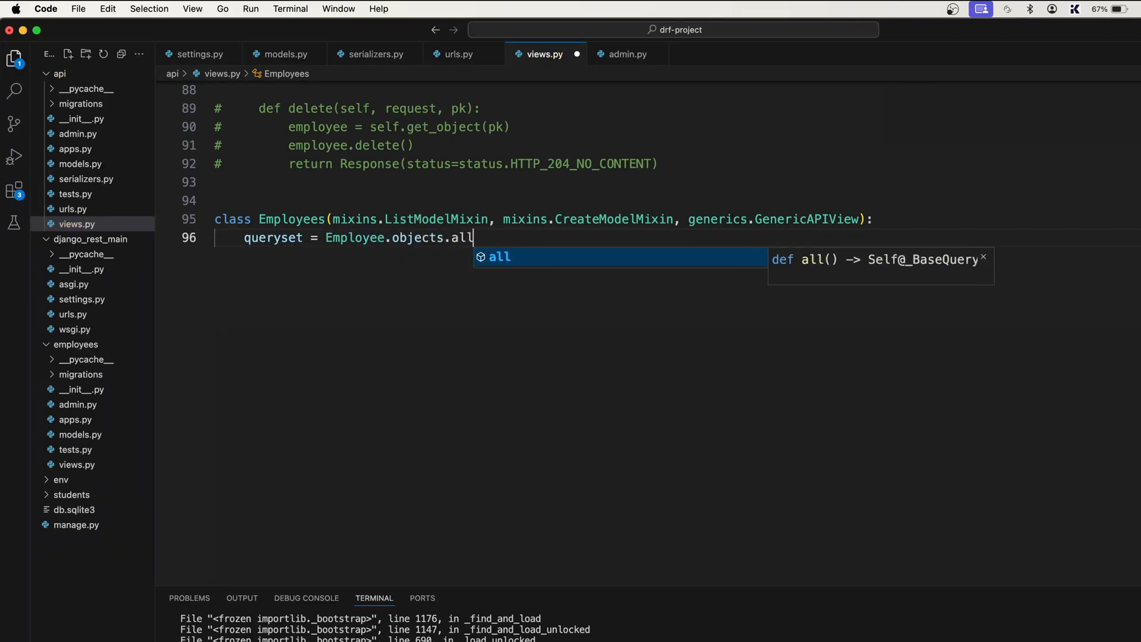
{"action": "type", "text": "()"}
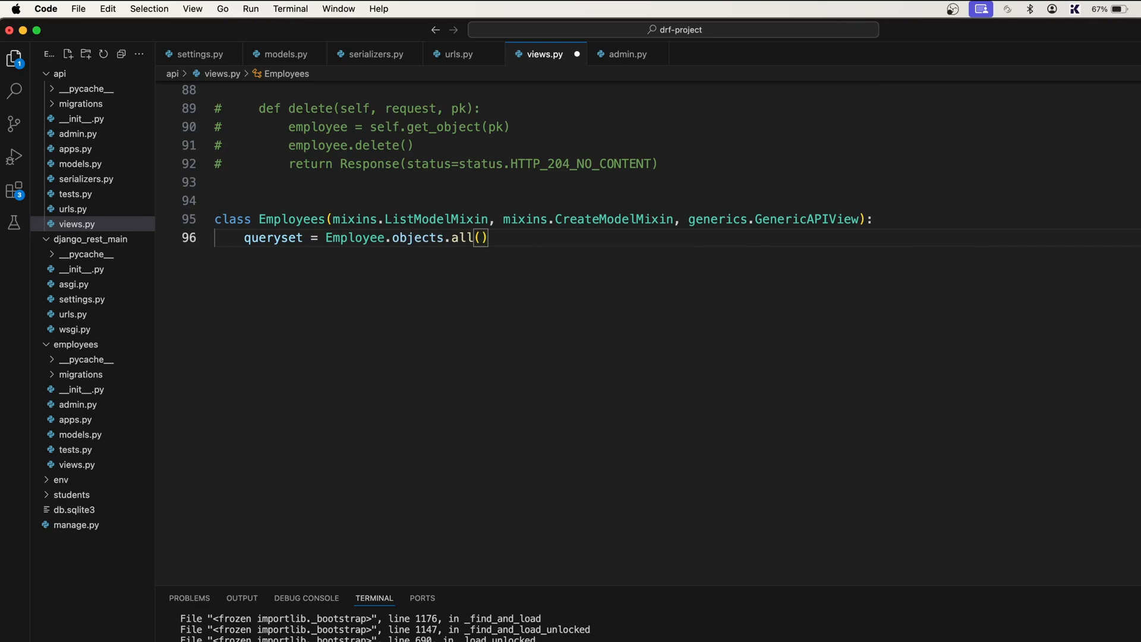
{"action": "key", "text": "Return"}
{"action": "type", "text": "seria"}
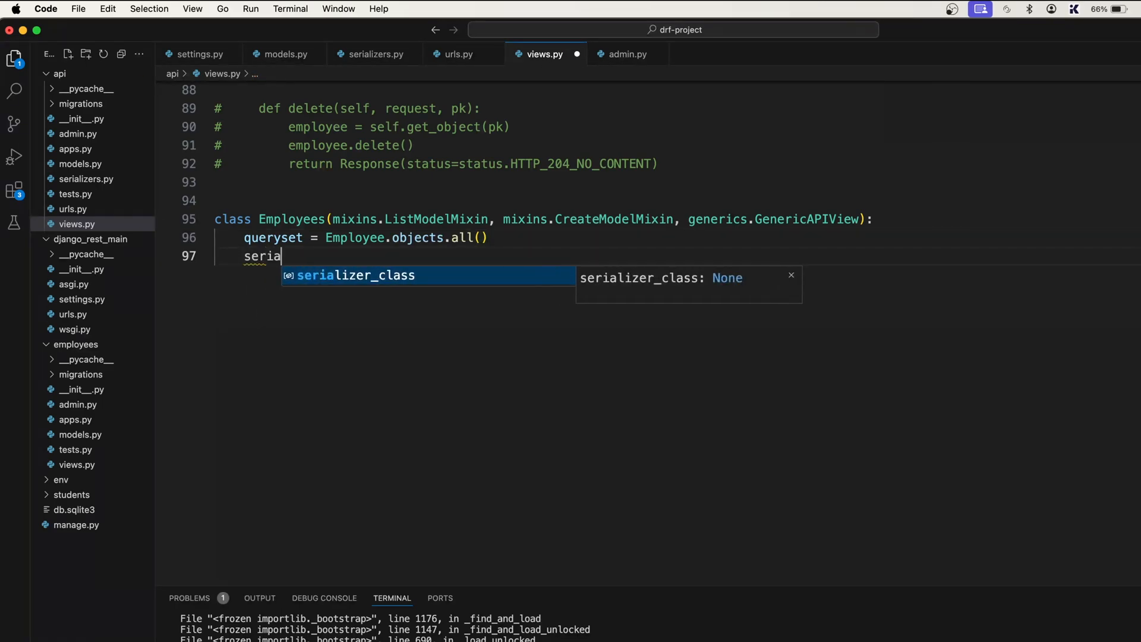
{"action": "key", "text": "Tab"}
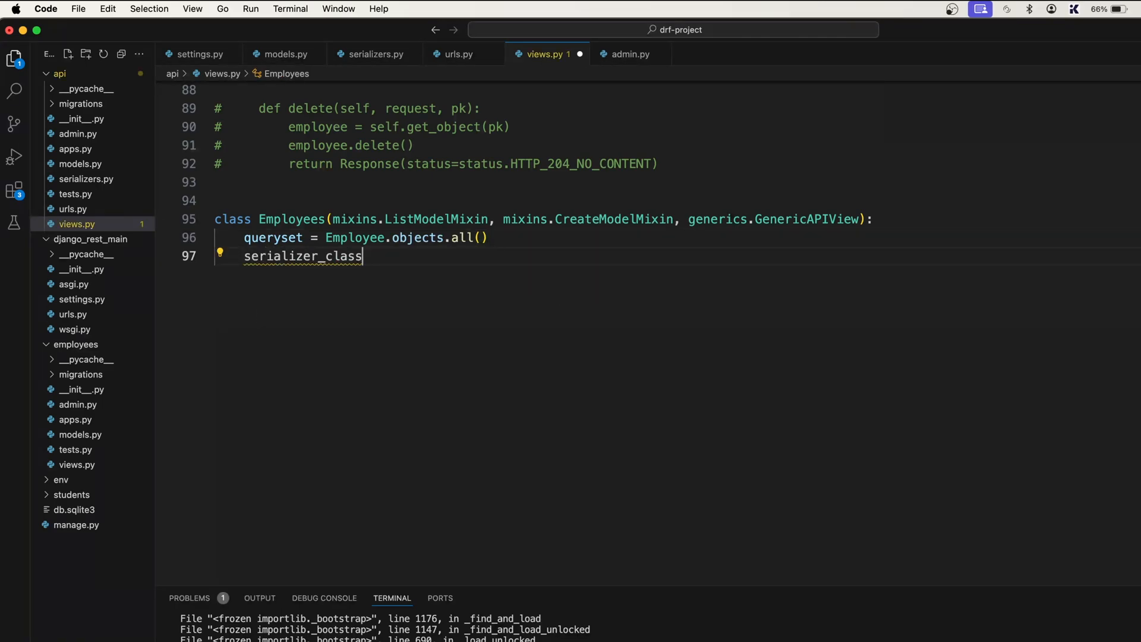
{"action": "type", "text": " = "}
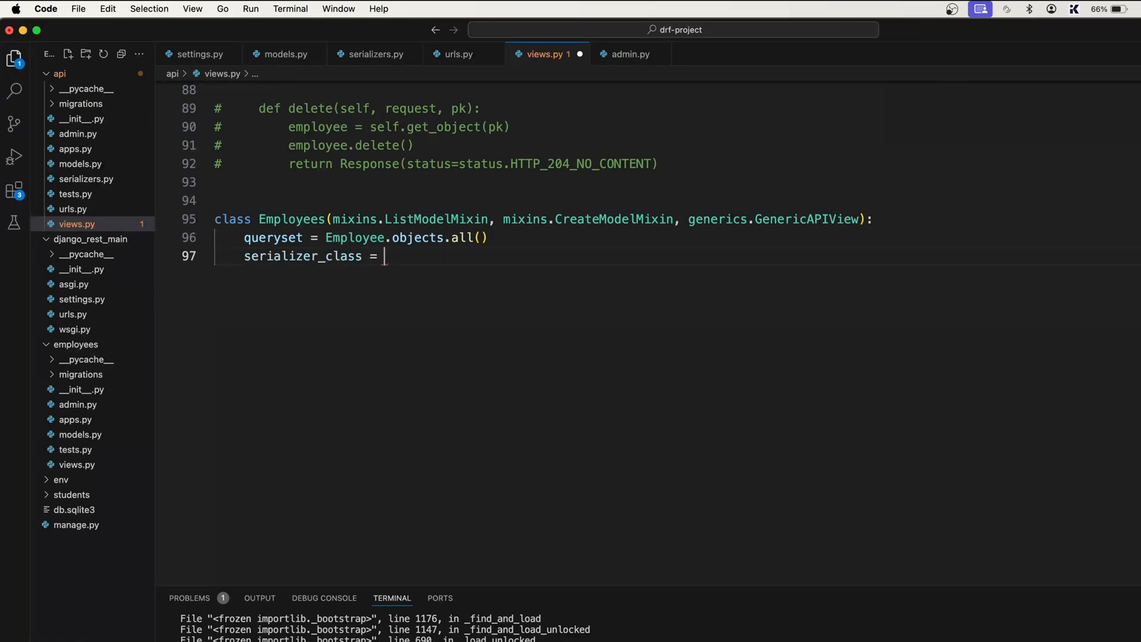
{"action": "type", "text": "Empo"}
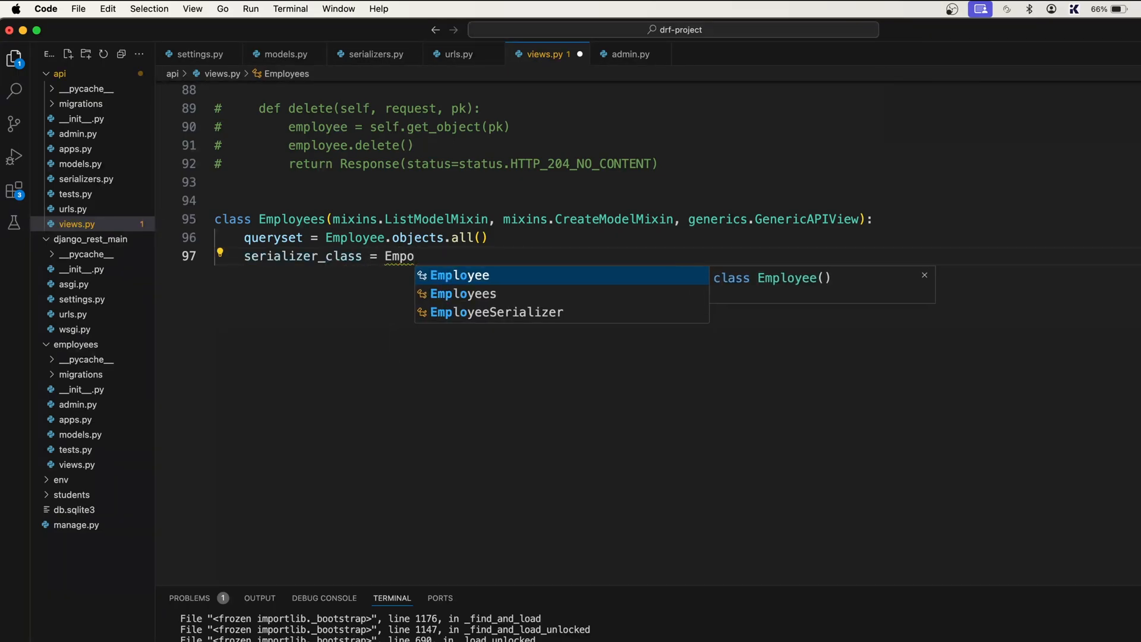
{"action": "key", "text": "Down"}
{"action": "key", "text": "Down"}
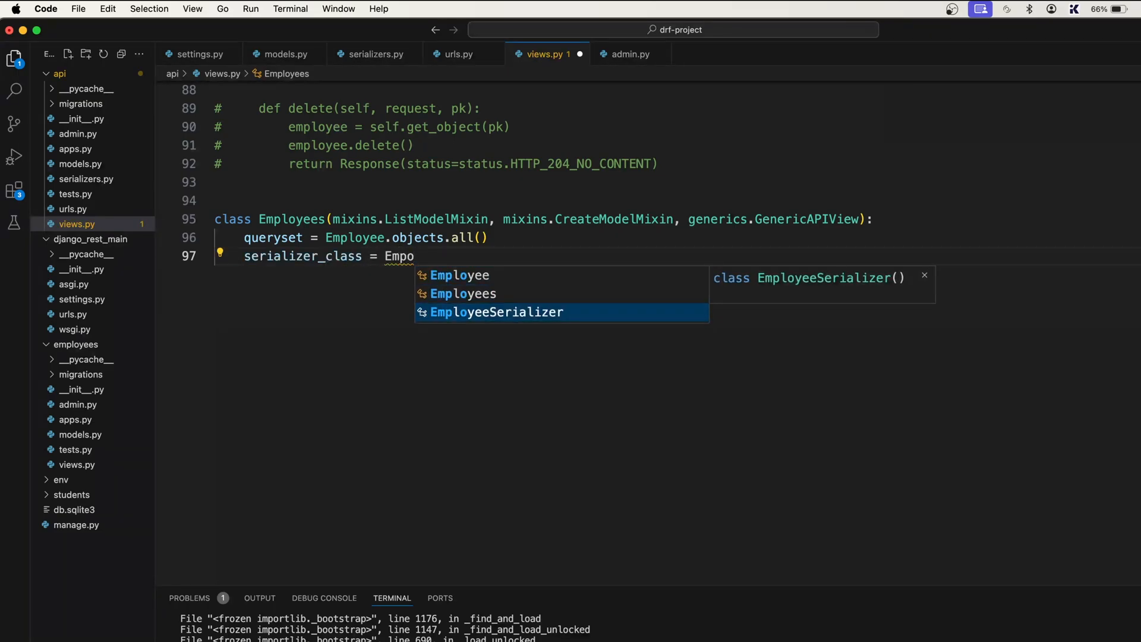
{"action": "key", "text": "Return"}
{"action": "key", "text": "super+s"}
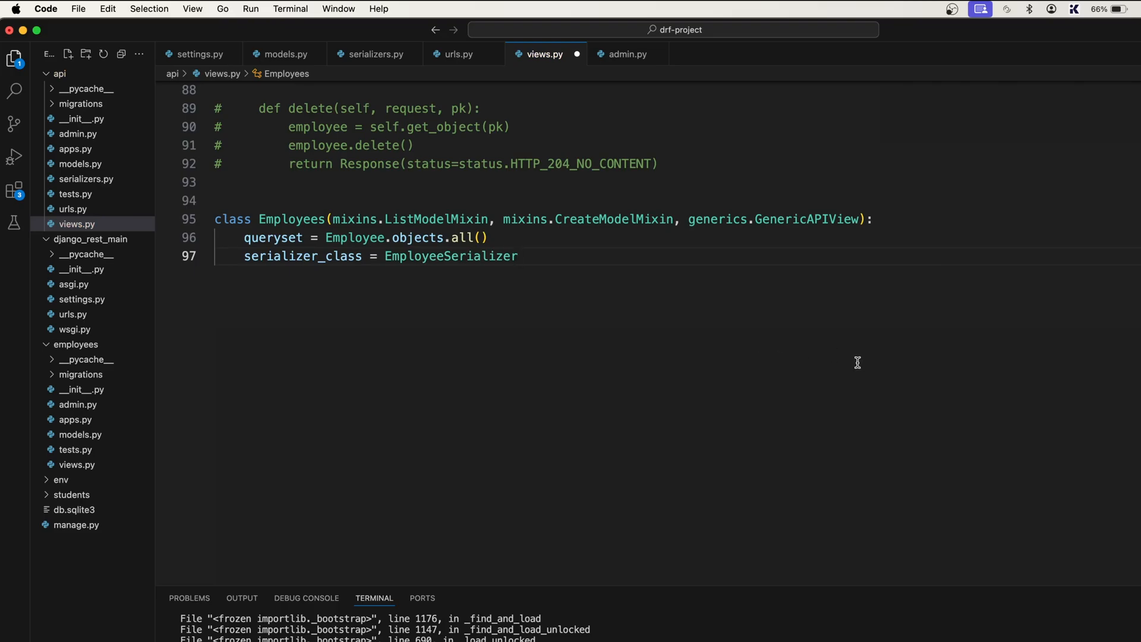
- Start a def get(self, request): method below the Employees class attributes
{"action": "key", "text": "Return"}
{"action": "key", "text": "Return"}
{"action": "key", "text": "BackSpace"}
{"action": "type", "text": "de"}
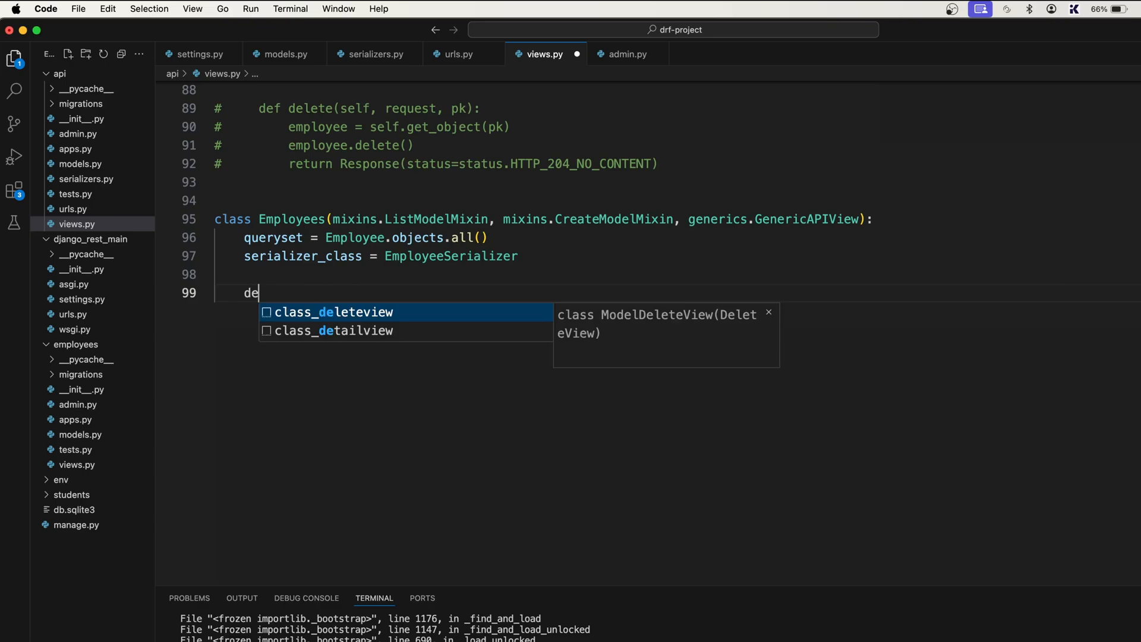
{"action": "type", "text": "f def"}
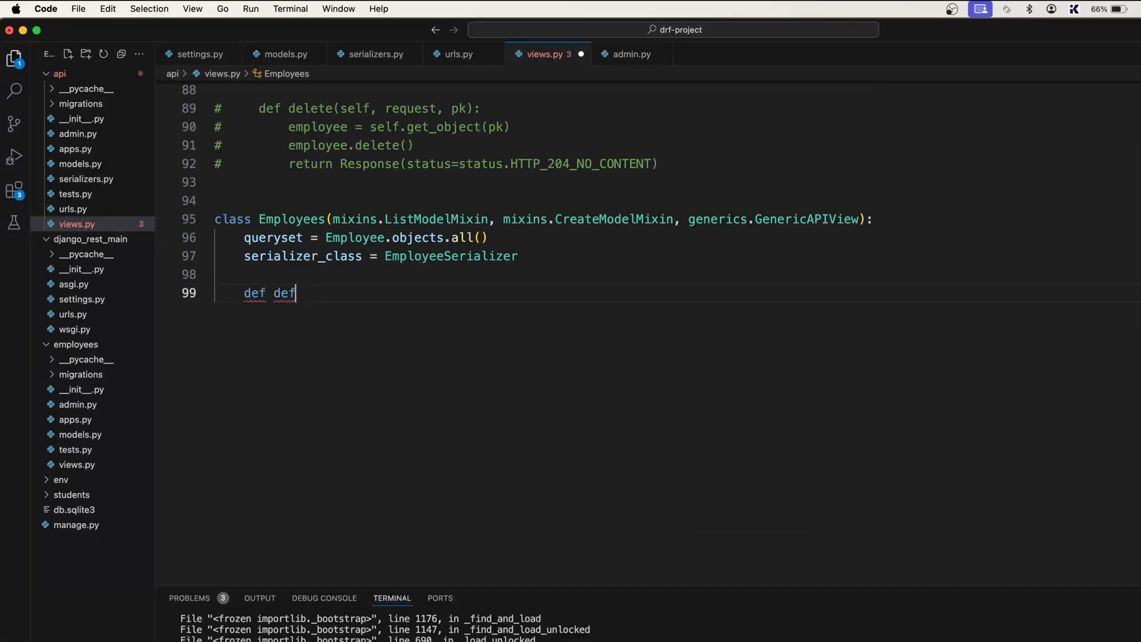
{"action": "key", "text": "BackSpace"}
{"action": "key", "text": "BackSpace"}
{"action": "key", "text": "BackSpace"}
{"action": "type", "text": "get("}
{"action": "type", "text": "se"}
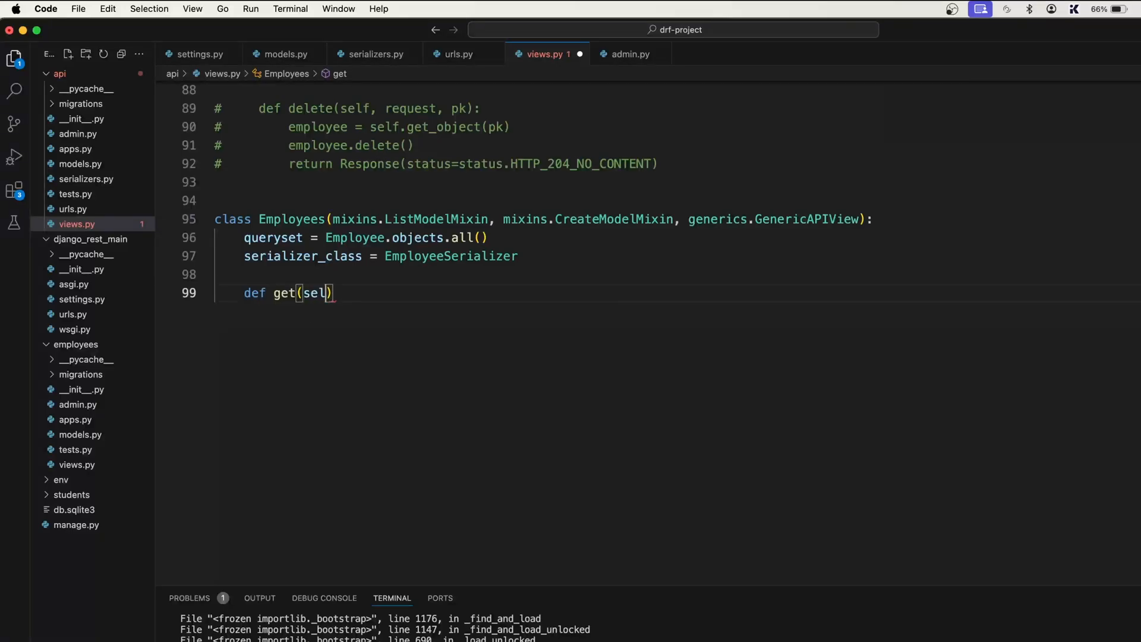
{"action": "type", "text": "lf, "}
{"action": "type", "text": "request"}
{"action": "type", "text": "):"}
{"action": "key", "text": "Return"}
{"action": "type", "text": "re"}
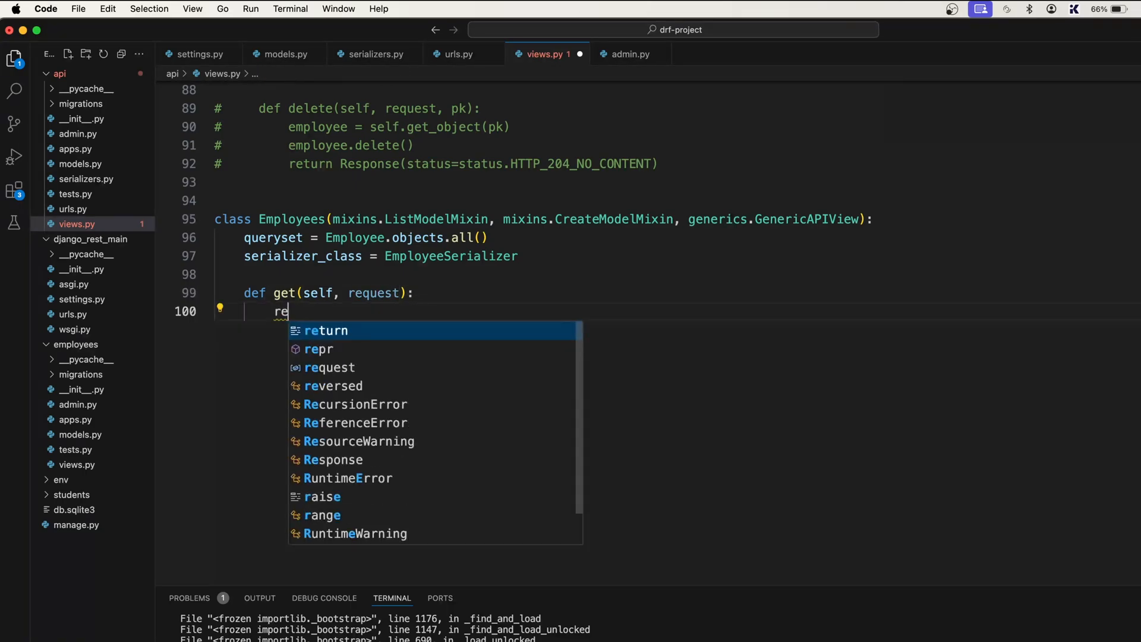
{"action": "type", "text": "turn "}
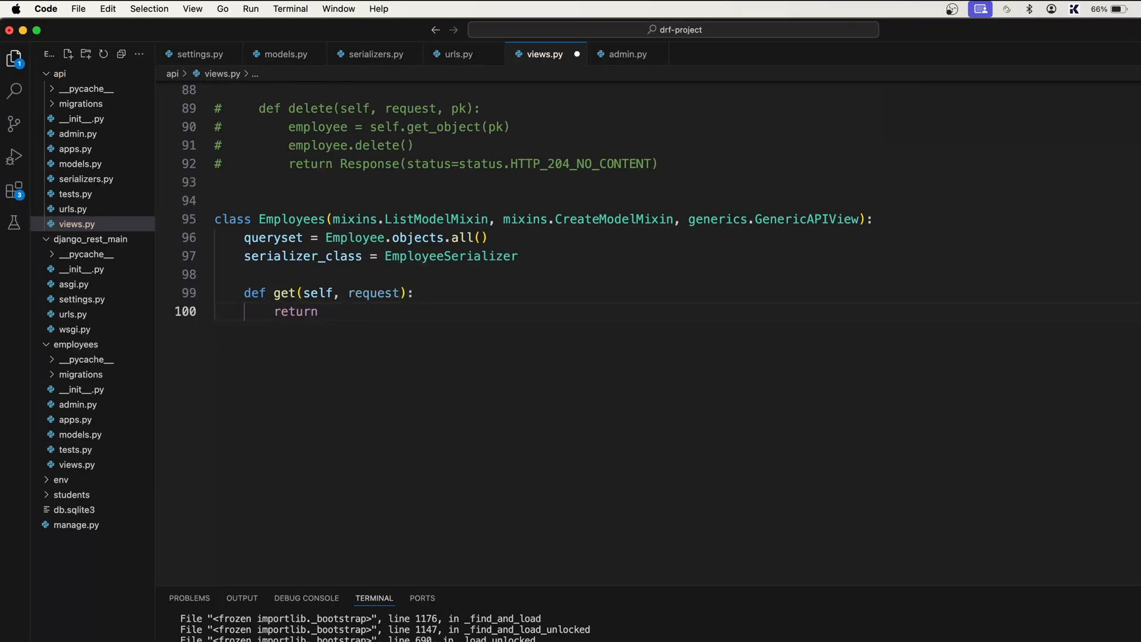
{"action": "type", "text": "self."}
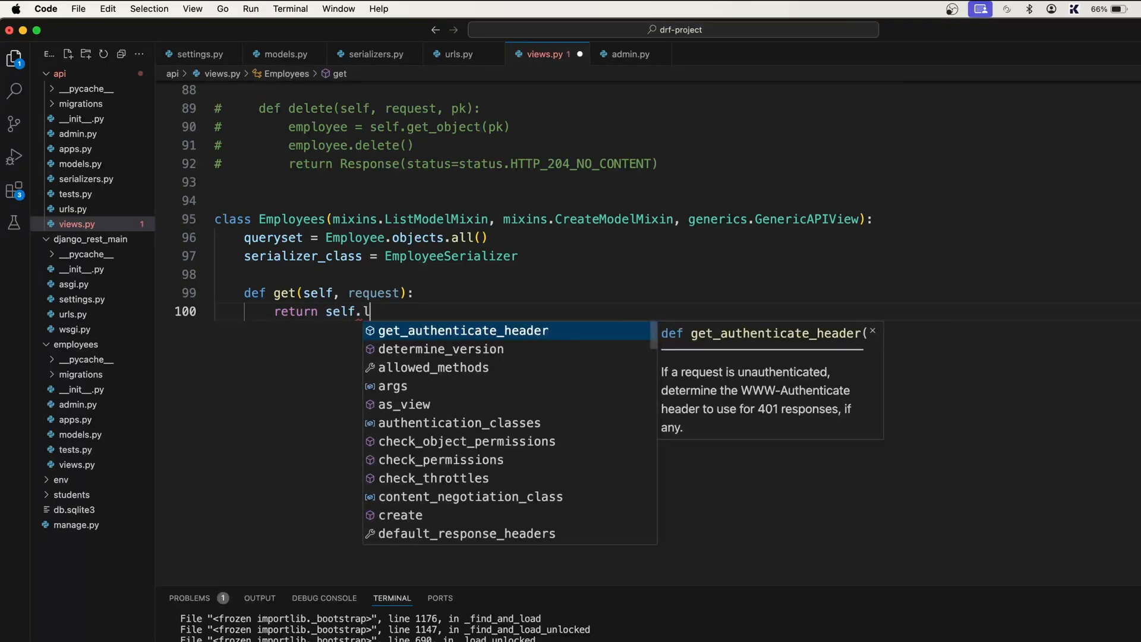
{"action": "type", "text": "list("}
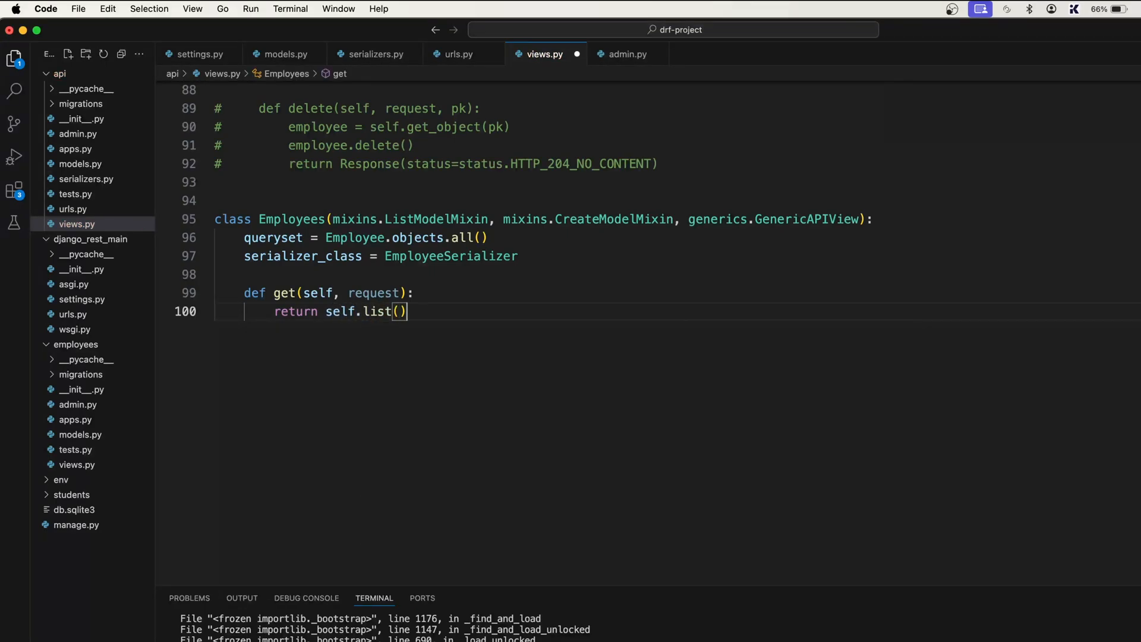
- Finish return self.list(request) and review the ListModelMixin and CreateModelMixin bases
{"action": "double_click", "coordinate": [437, 218]}
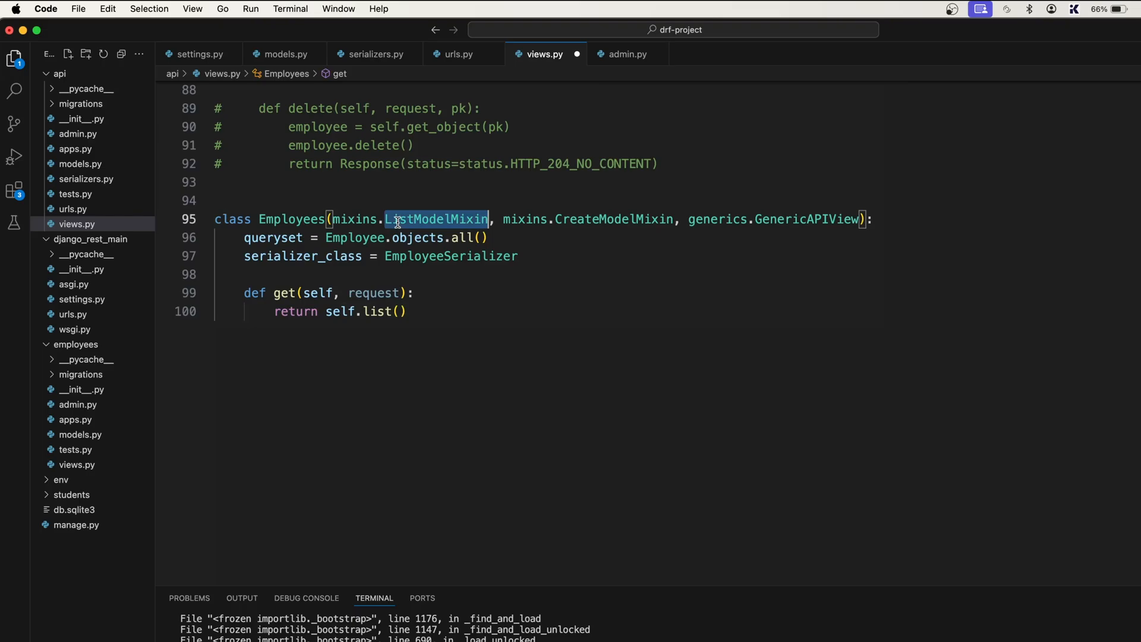
{"action": "left_click", "coordinate": [398, 311]}
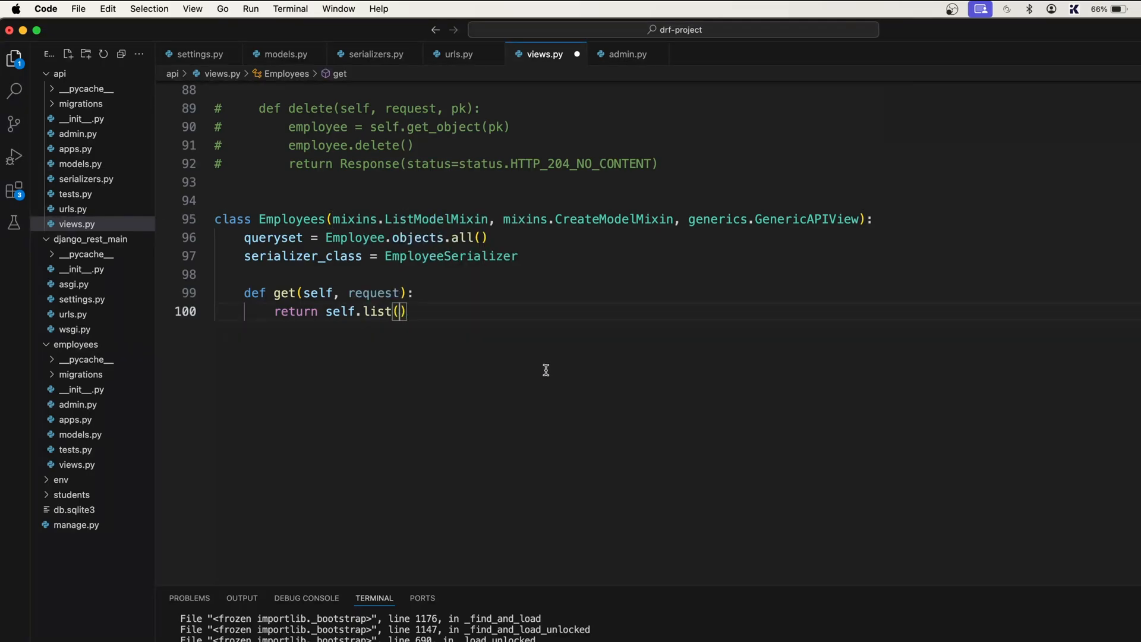
{"action": "type", "text": "request"}
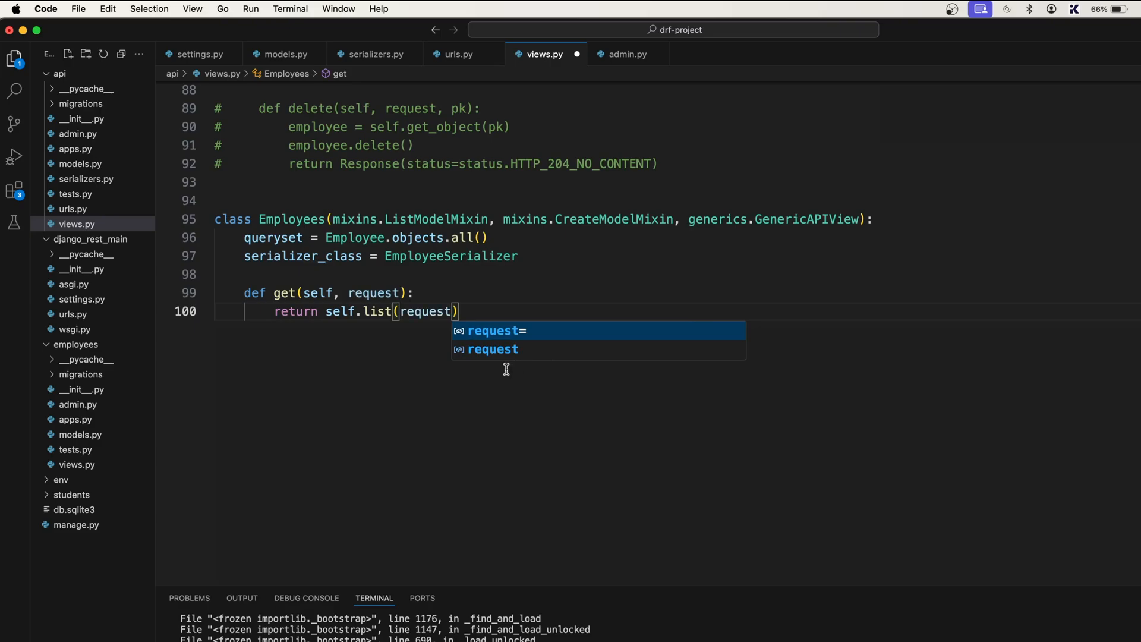
{"action": "left_click", "coordinate": [479, 311]}
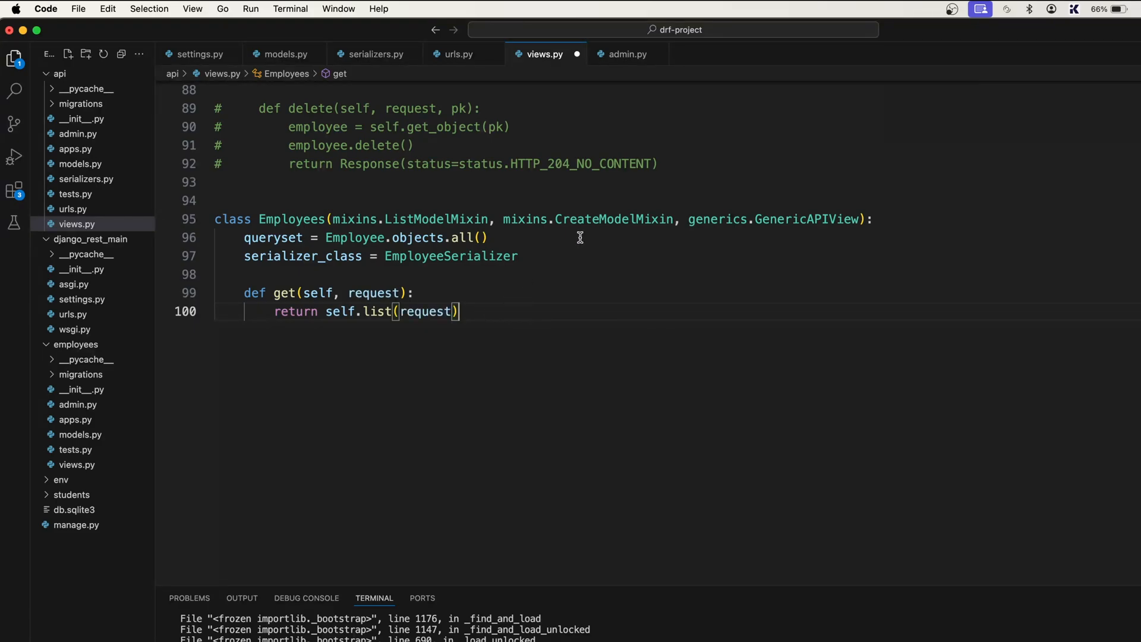
{"action": "left_click_drag", "start_coordinate": [467, 311], "coordinate": [215, 218]}
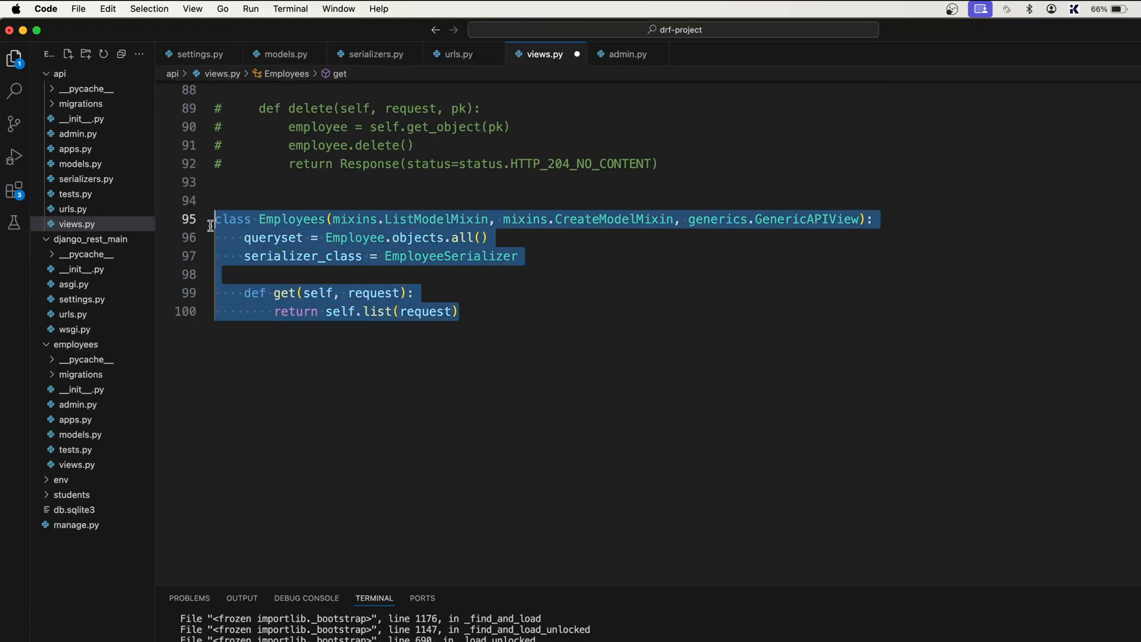
{"action": "left_click", "coordinate": [557, 220]}
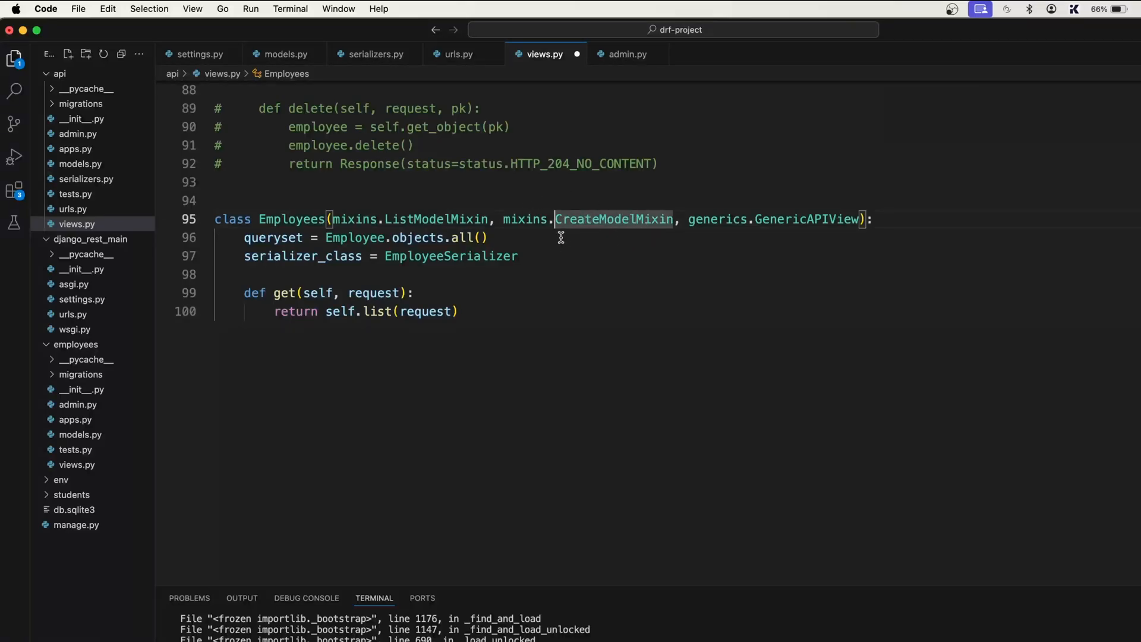
{"action": "left_click", "coordinate": [478, 311]}
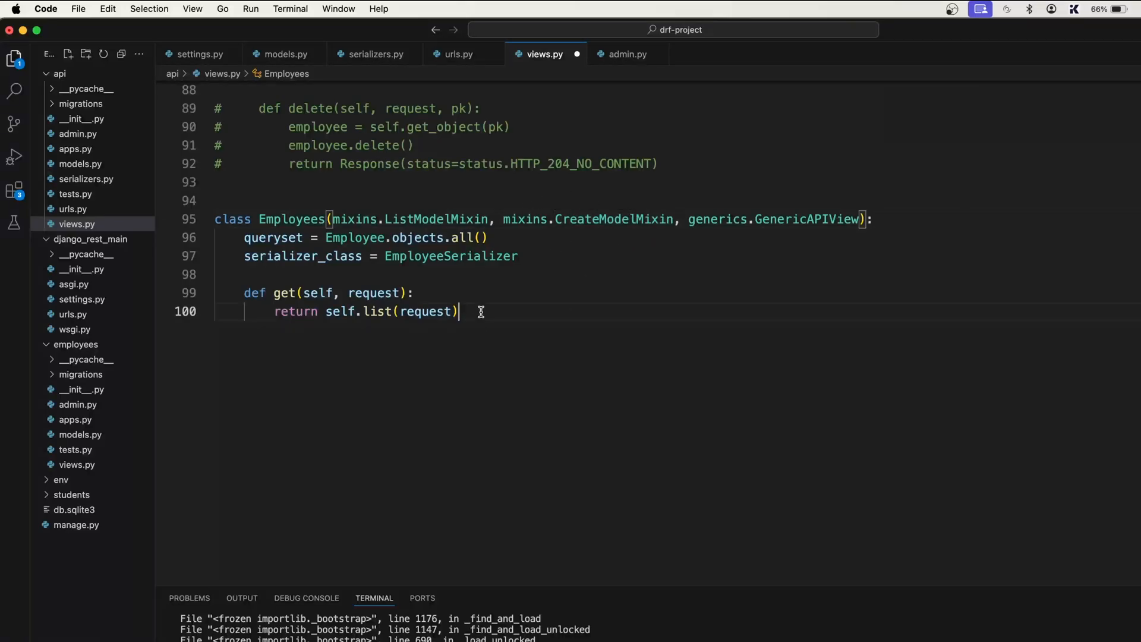
- Add def post(self, request): return self.create(request) to Employees and save views.py
{"action": "key", "text": "Return"}
{"action": "key", "text": "Return"}
{"action": "type", "text": "def "}
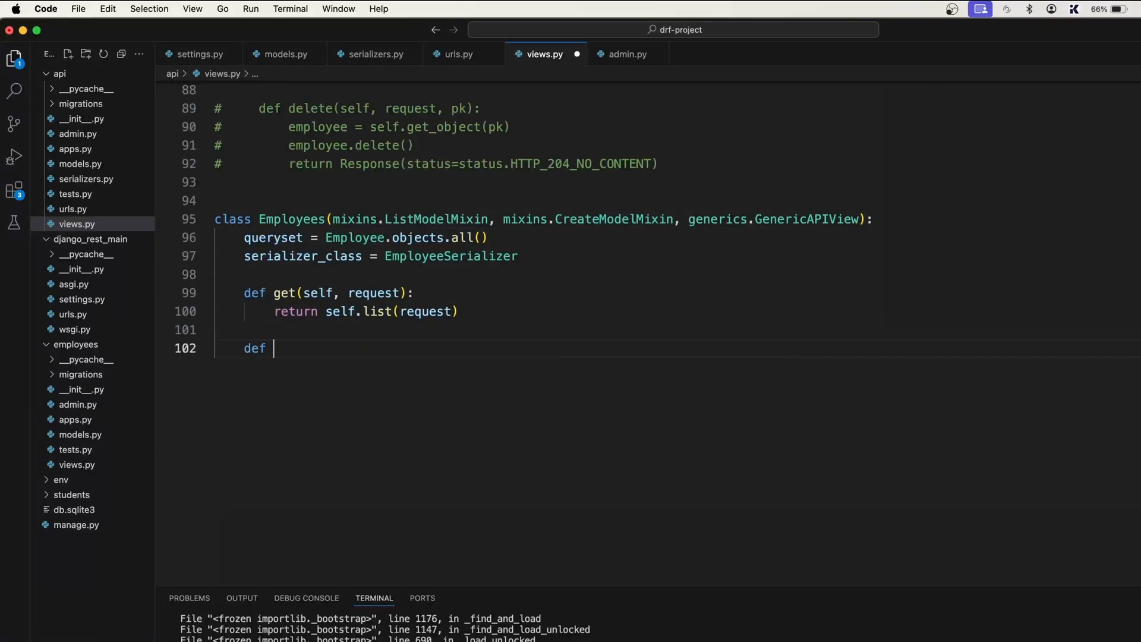
{"action": "type", "text": "post"}
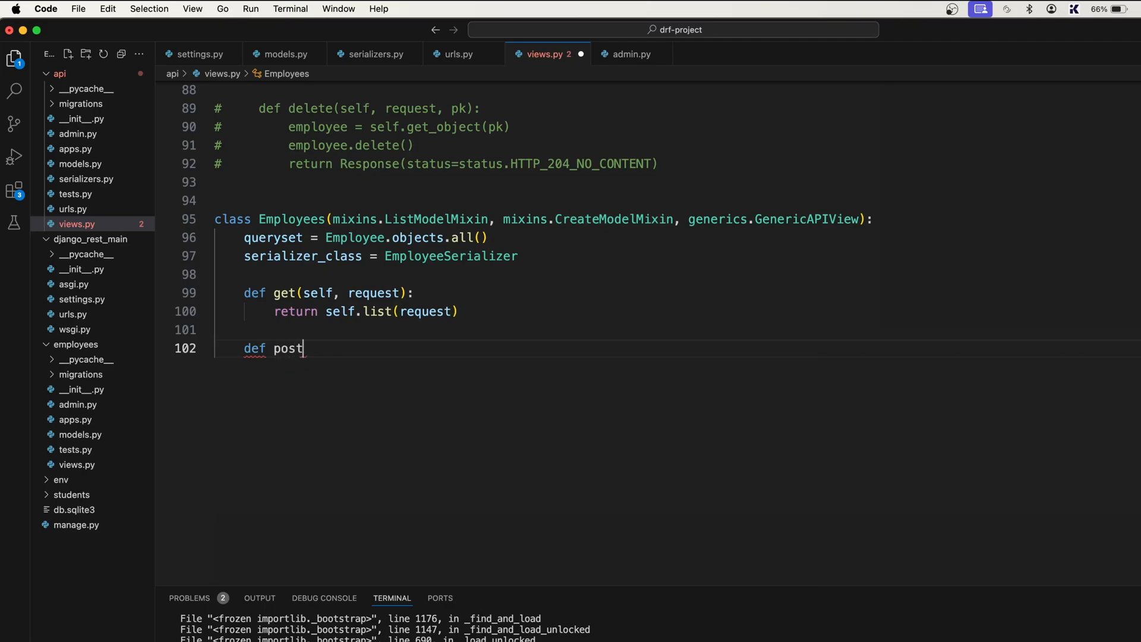
{"action": "type", "text": "(self, "}
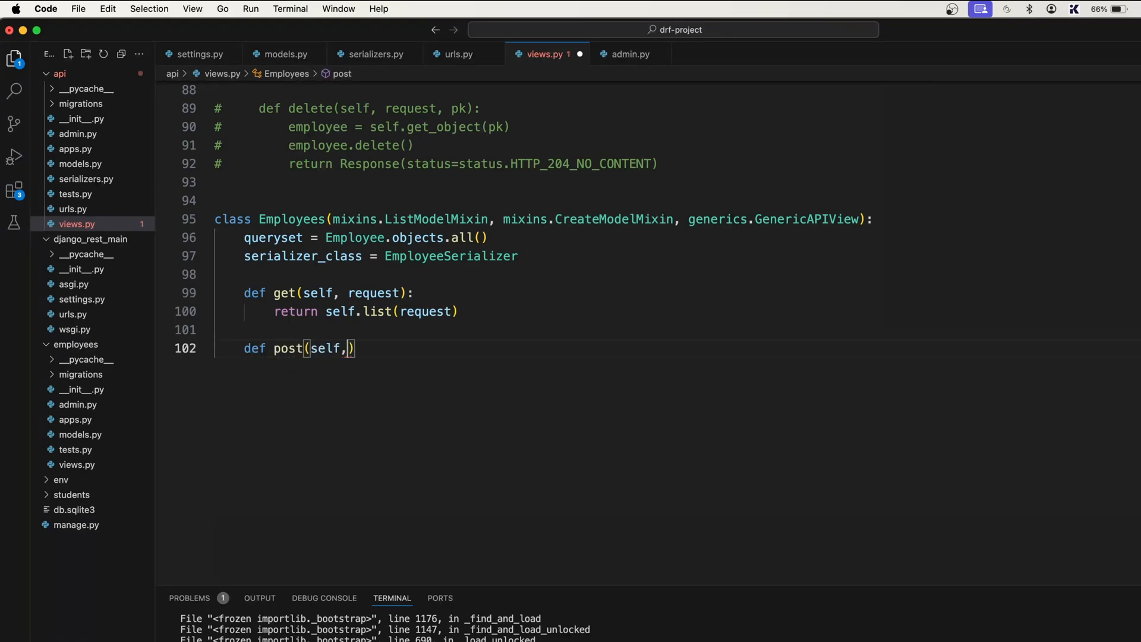
{"action": "type", "text": "re"}
{"action": "type", "text": "quest"}
{"action": "key", "text": "Right"}
{"action": "type", "text": ":"}
{"action": "key", "text": "Return"}
{"action": "type", "text": "retu"}
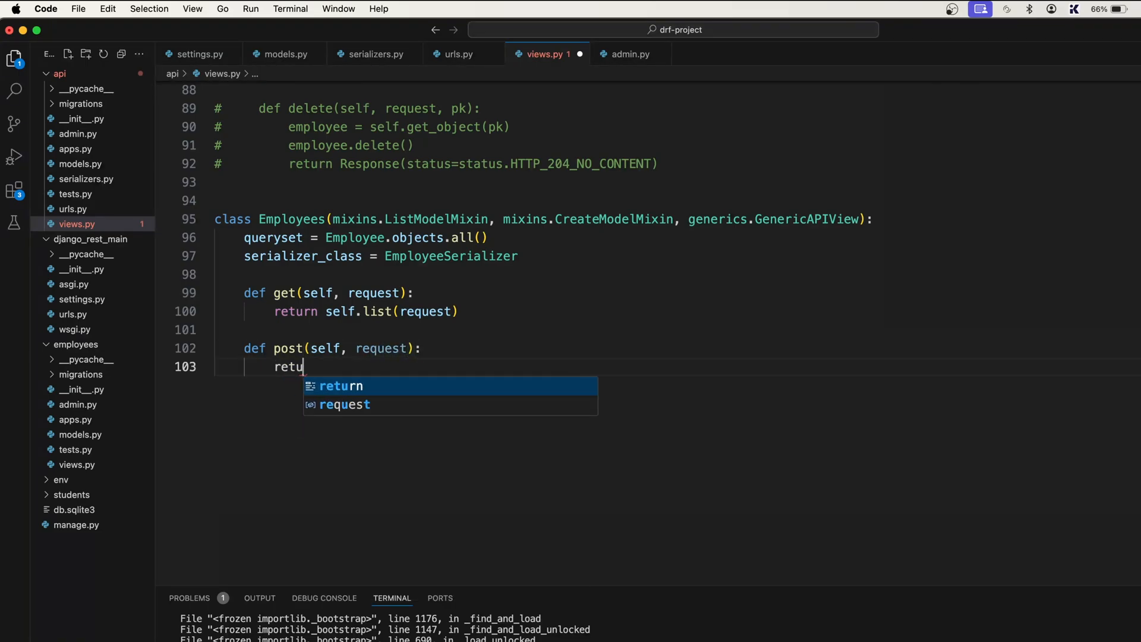
{"action": "type", "text": "rn sel"}
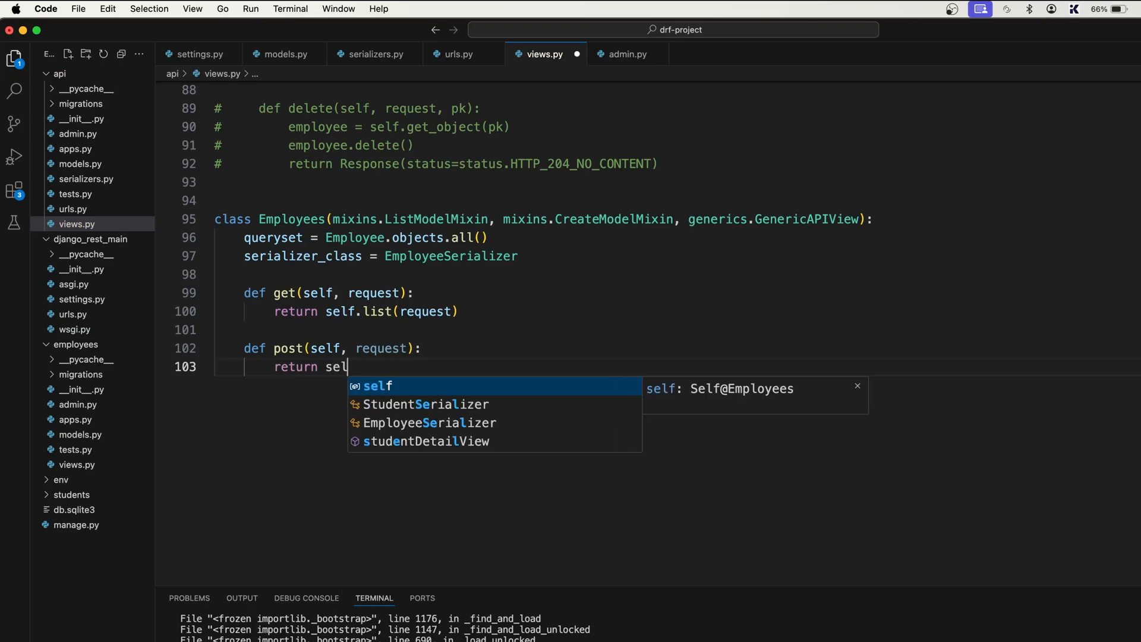
{"action": "type", "text": "f.create"}
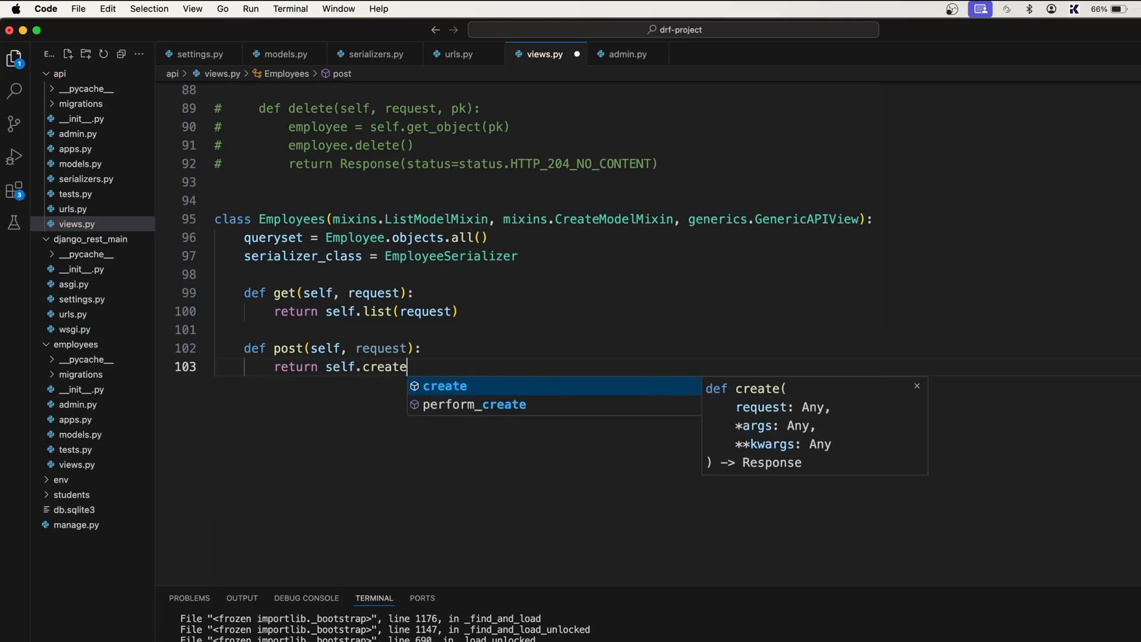
{"action": "left_click", "coordinate": [615, 219]}
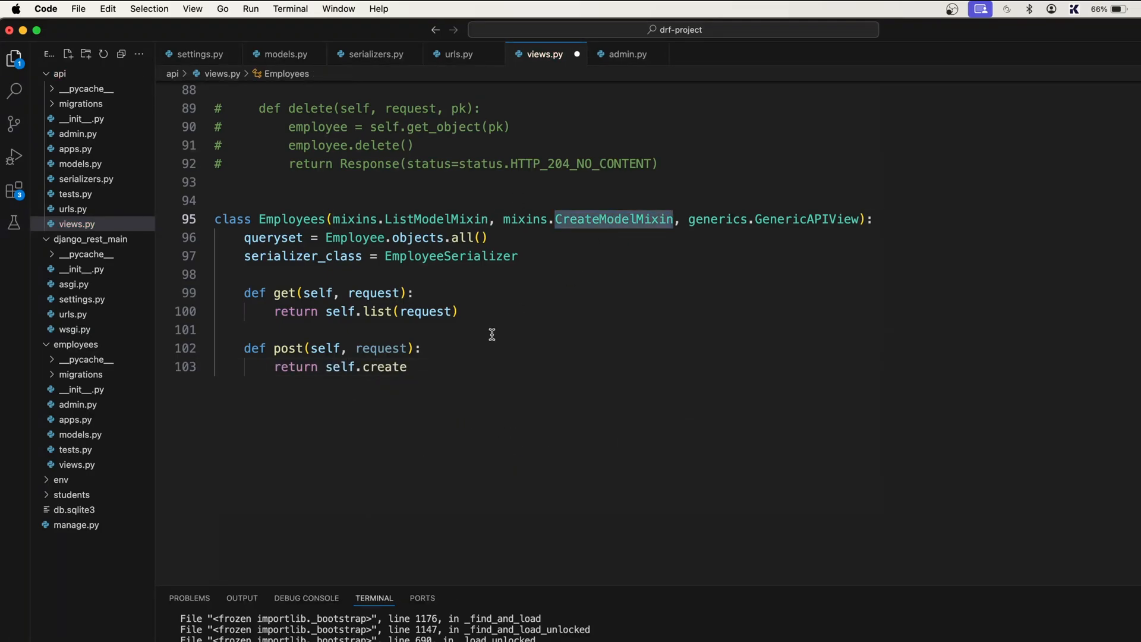
{"action": "left_click", "coordinate": [419, 367]}
{"action": "type", "text": "()"}
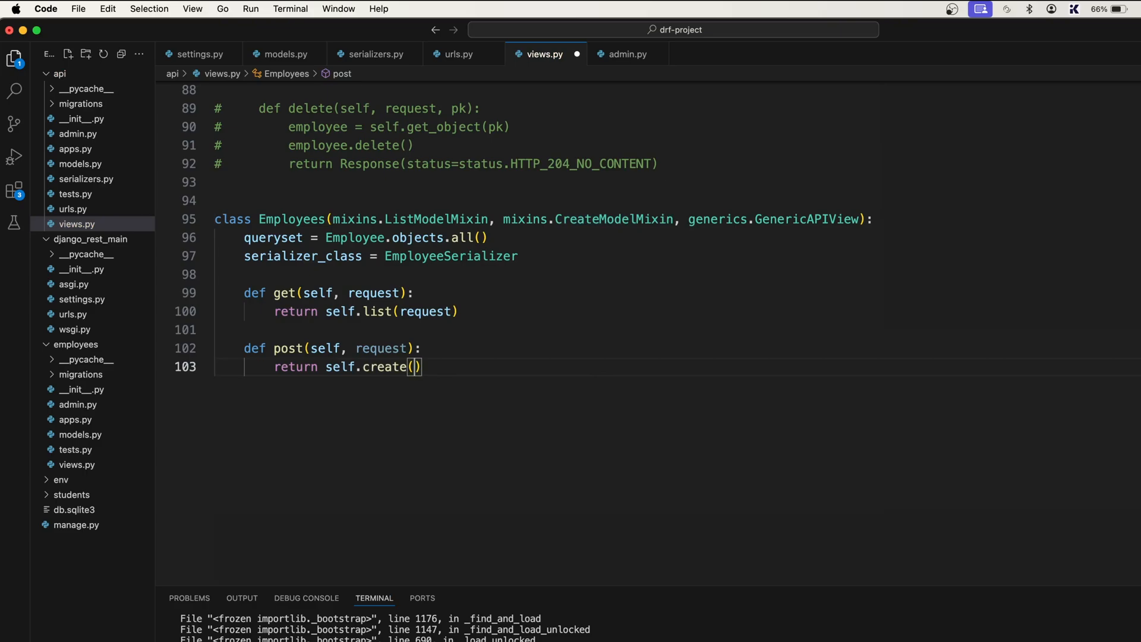
{"action": "type", "text": "request"}
{"action": "key", "text": "super+s"}
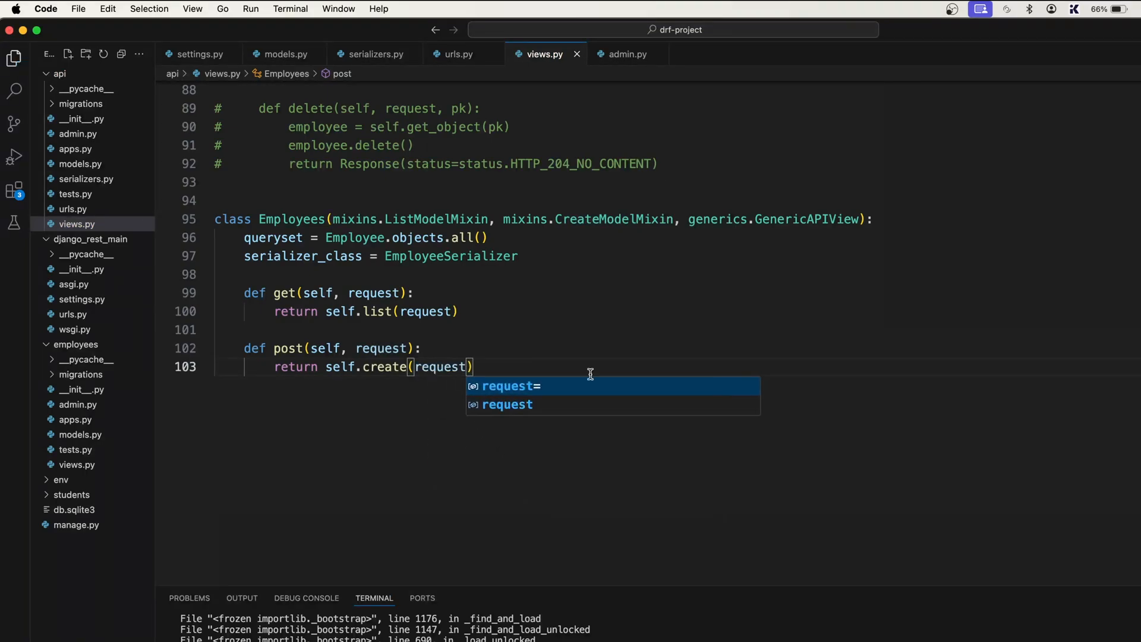
{"action": "left_click_drag", "start_coordinate": [474, 367], "coordinate": [279, 310]}
{"action": "scroll", "coordinate": [495, 353], "scroll_direction": "up", "scroll_amount": 4}
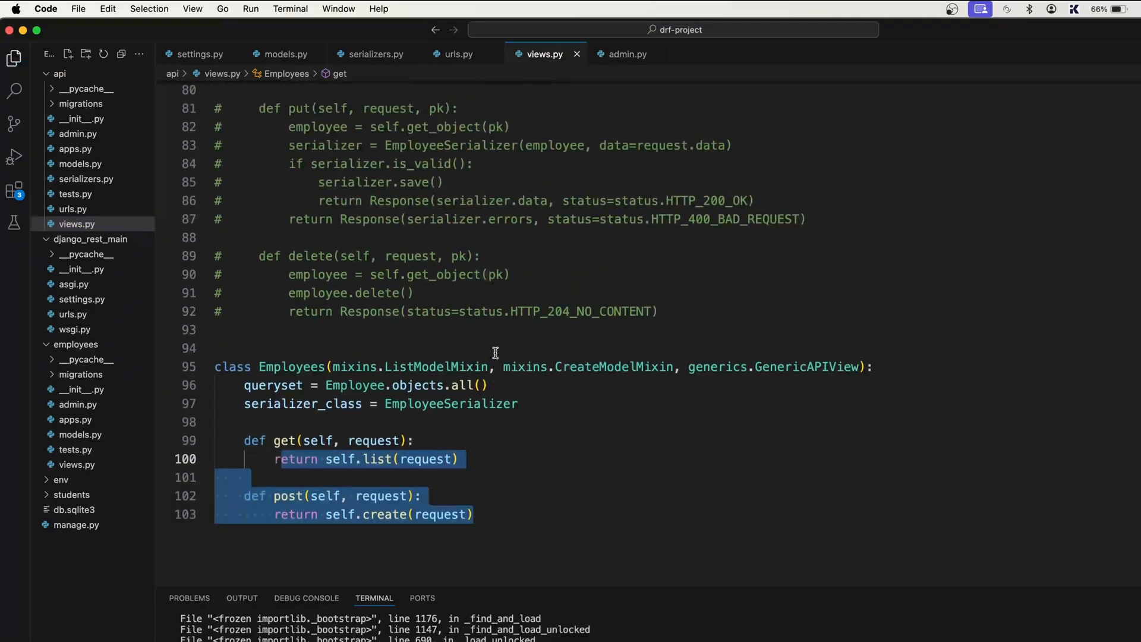
{"action": "scroll", "coordinate": [496, 353], "scroll_direction": "up", "scroll_amount": 5}
{"action": "scroll", "coordinate": [384, 419], "scroll_direction": "up", "scroll_amount": 2}
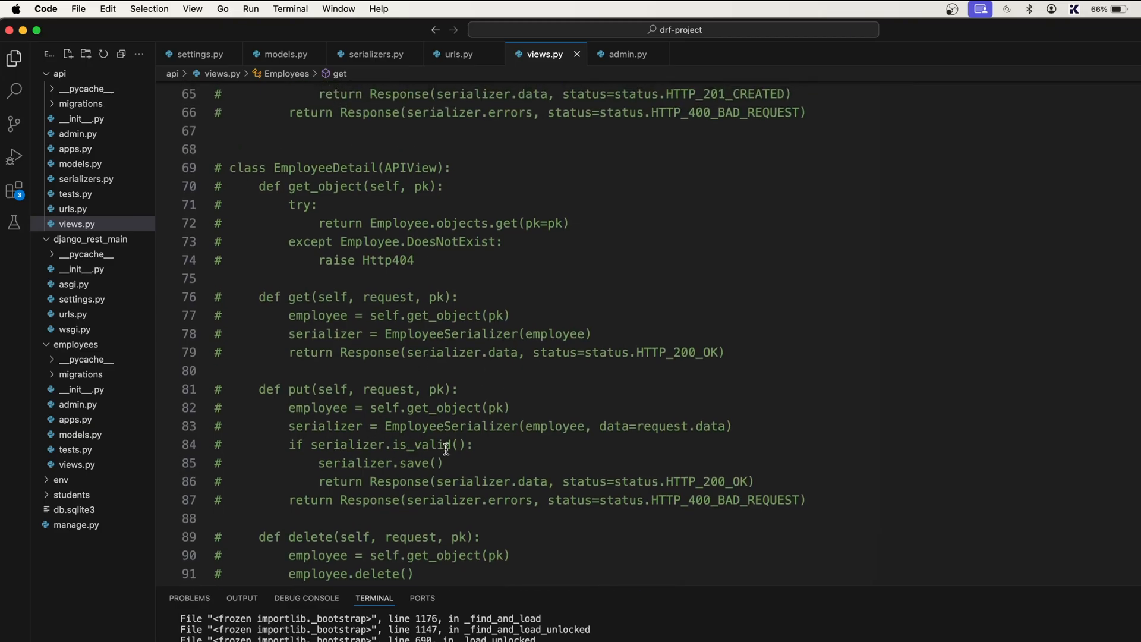
{"action": "scroll", "coordinate": [317, 462], "scroll_direction": "down", "scroll_amount": 2}
{"action": "left_click_drag", "start_coordinate": [319, 386], "coordinate": [446, 386]}
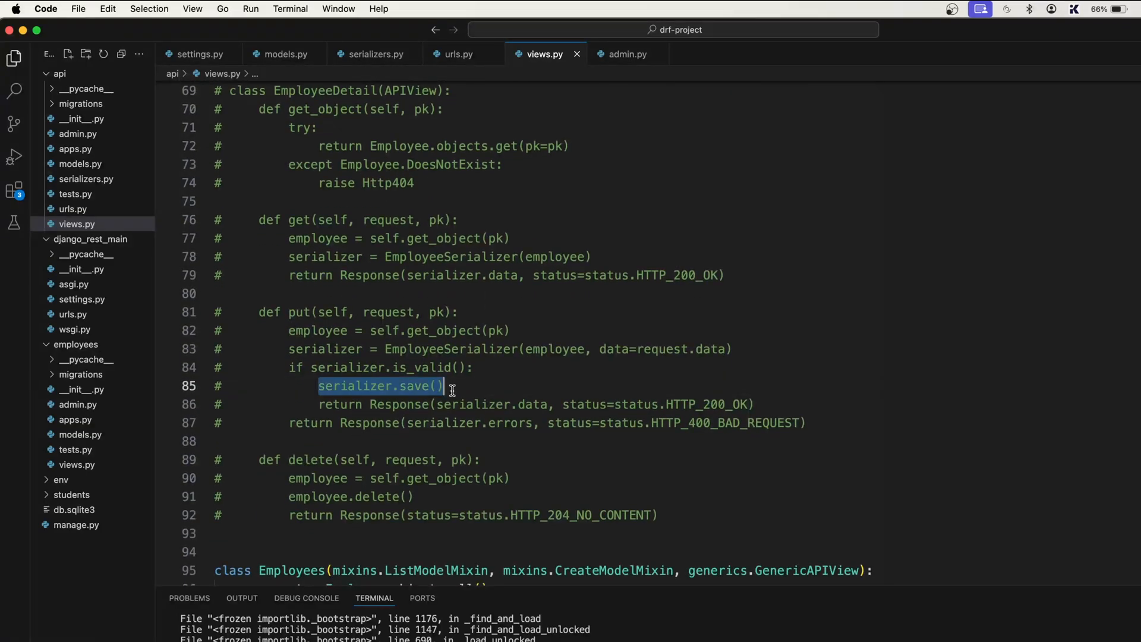
{"action": "left_click_drag", "start_coordinate": [321, 404], "coordinate": [668, 404]}
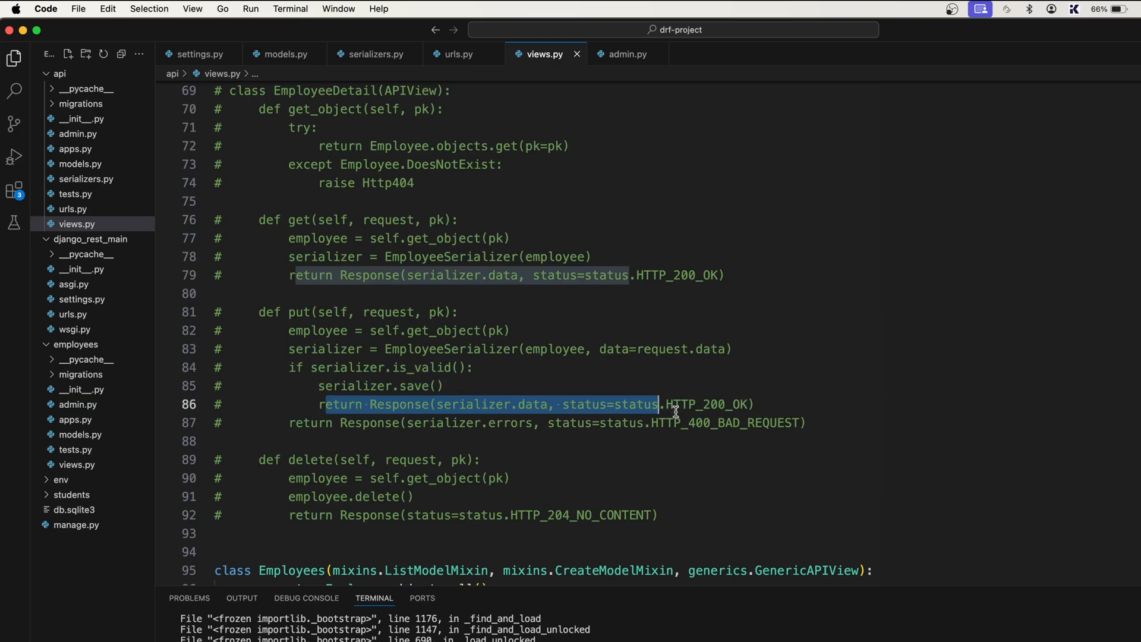
{"action": "left_click_drag", "start_coordinate": [408, 423], "coordinate": [682, 422]}
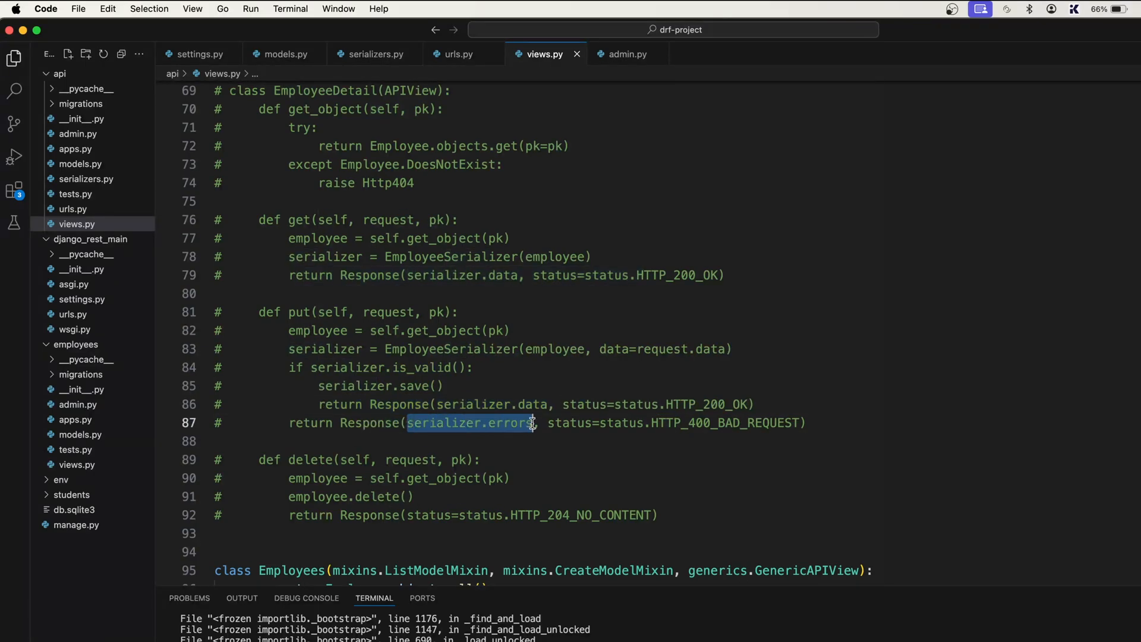
{"action": "scroll", "coordinate": [682, 423], "scroll_direction": "down", "scroll_amount": 3}
{"action": "scroll", "coordinate": [598, 423], "scroll_direction": "down", "scroll_amount": 2}
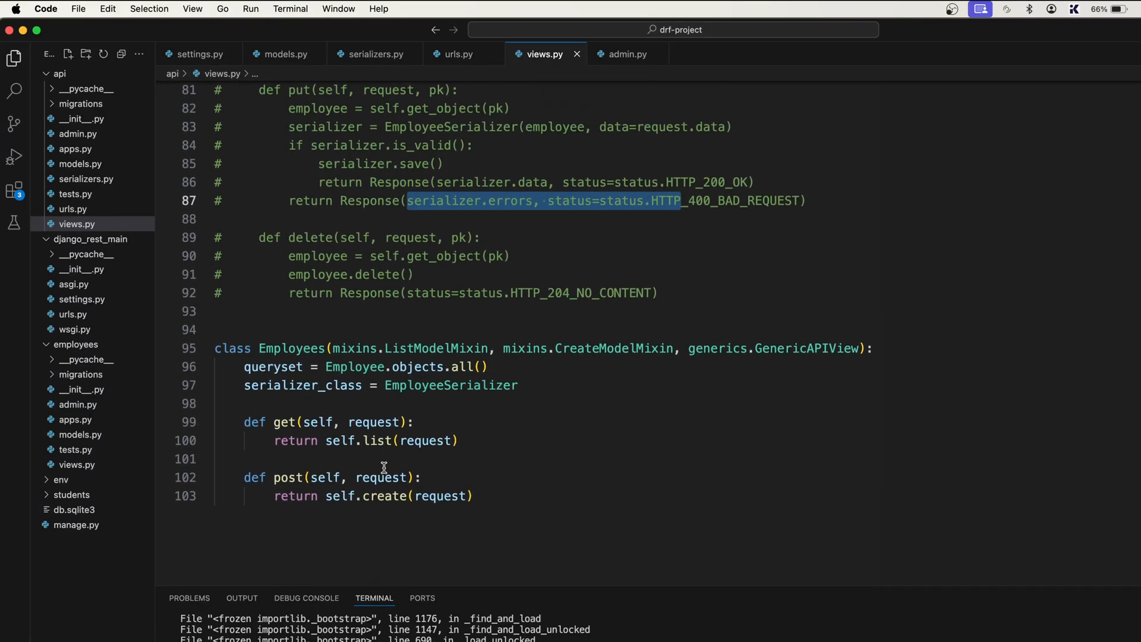
{"action": "scroll", "coordinate": [499, 446], "scroll_direction": "down", "scroll_amount": 3}
{"action": "double_click", "coordinate": [810, 241]}
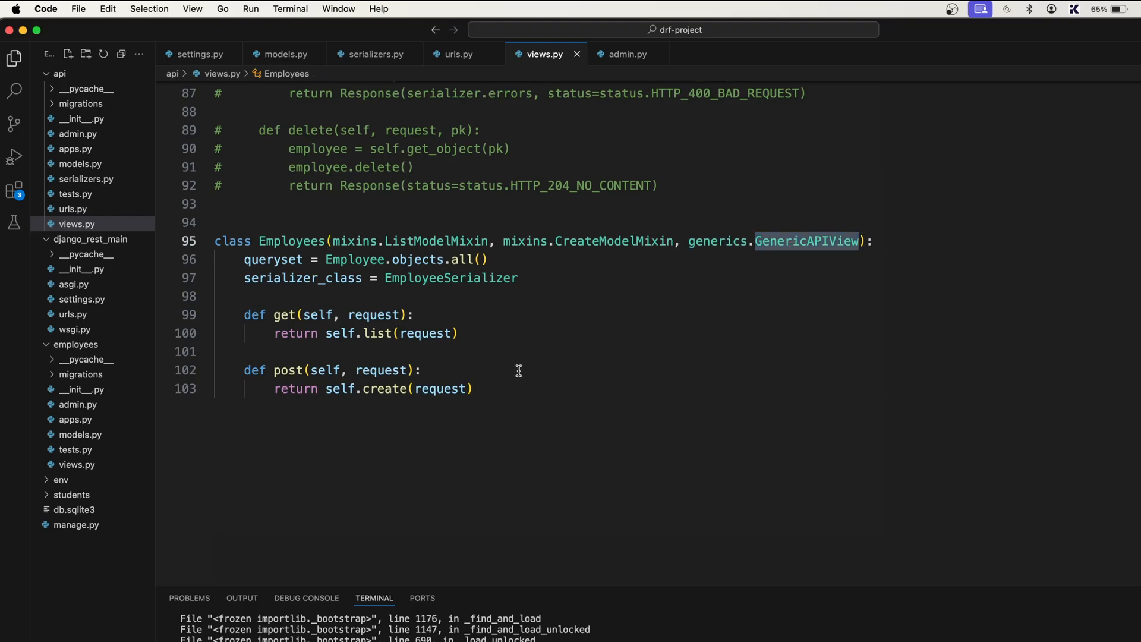
{"action": "left_click", "coordinate": [510, 389]}
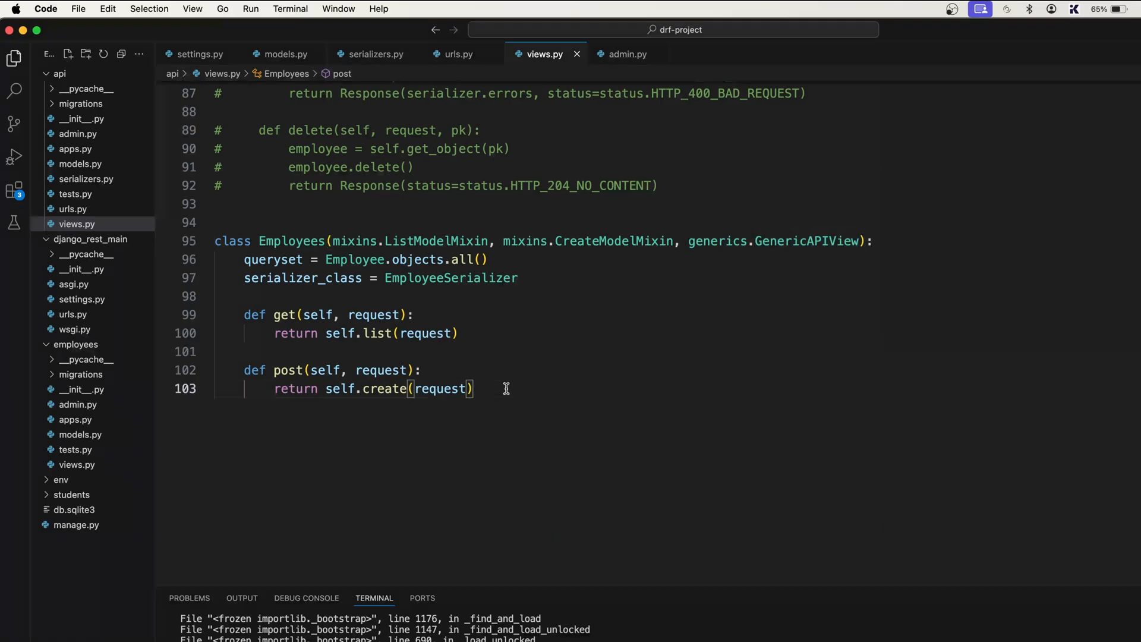
{"action": "left_click_drag", "start_coordinate": [485, 389], "coordinate": [368, 389]}
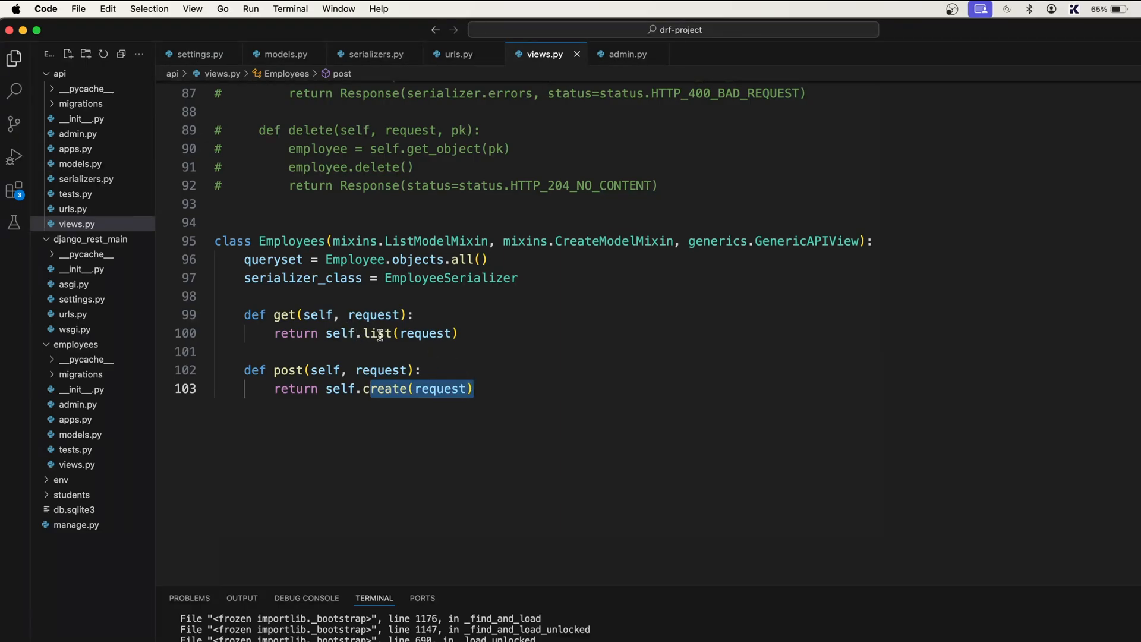
{"action": "left_click_drag", "start_coordinate": [363, 332], "coordinate": [458, 332]}
{"action": "left_click_drag", "start_coordinate": [363, 389], "coordinate": [486, 389]}
- Copy the missing EmployeeDetail name from the terminal error and position the caret below the Employees view
{"action": "left_click", "coordinate": [500, 392]}
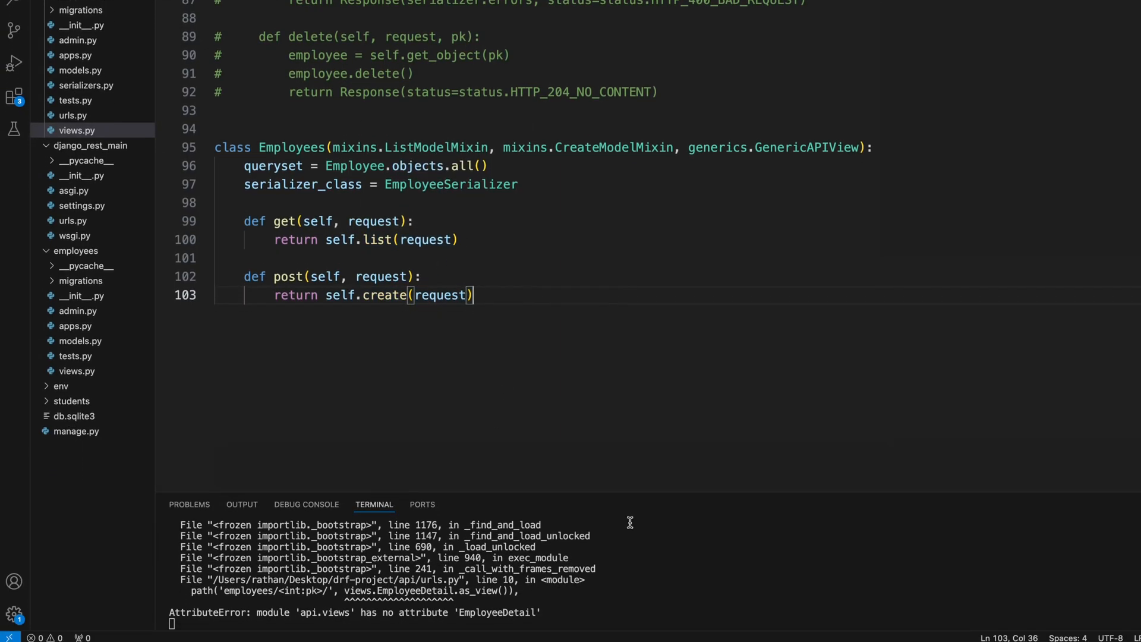
{"action": "left_click", "coordinate": [630, 521]}
{"action": "double_click", "coordinate": [482, 613]}
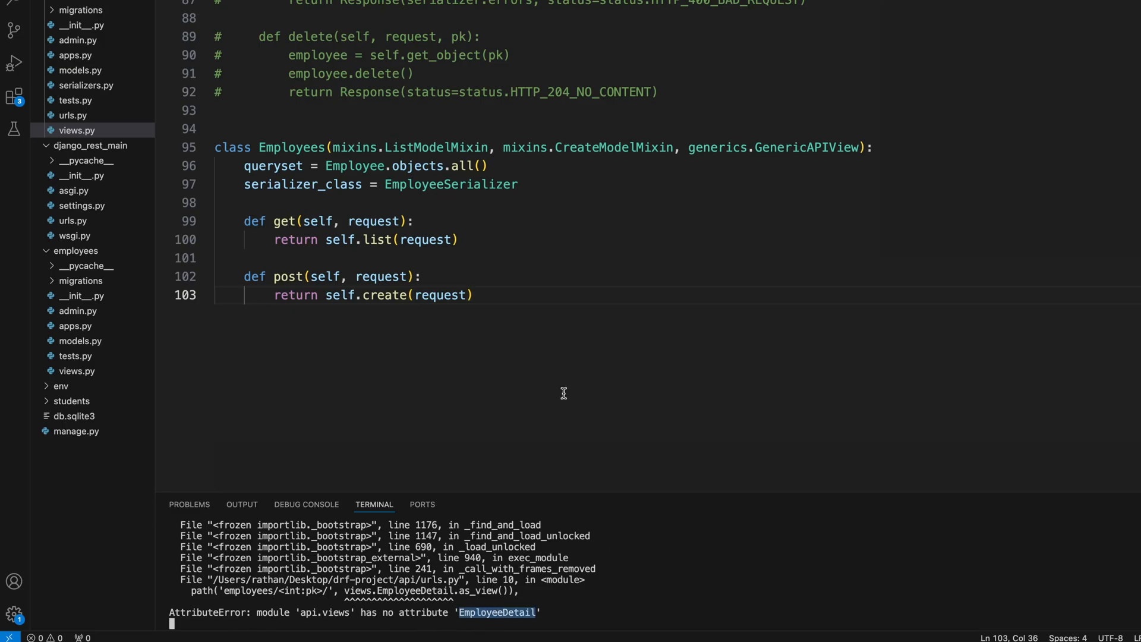
{"action": "right_click", "coordinate": [513, 612]}
{"action": "left_click", "coordinate": [514, 517]}
{"action": "scroll", "coordinate": [437, 264], "scroll_direction": "up", "scroll_amount": 5}
{"action": "scroll", "coordinate": [401, 285], "scroll_direction": "up", "scroll_amount": 5}
{"action": "scroll", "coordinate": [312, 313], "scroll_direction": "up", "scroll_amount": 3}
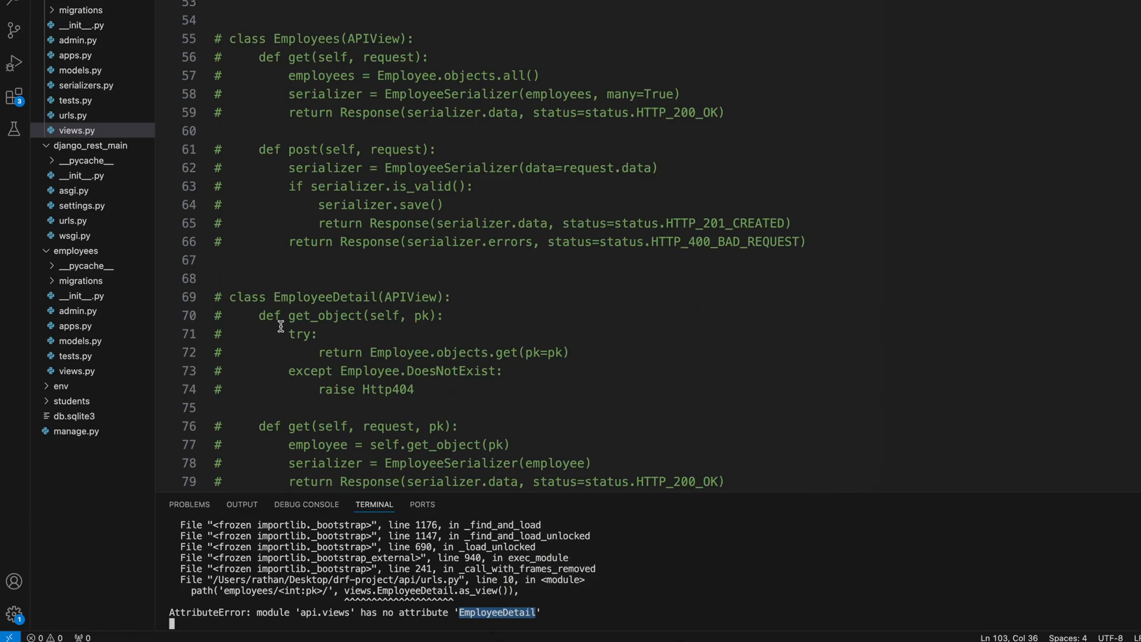
{"action": "double_click", "coordinate": [337, 295]}
{"action": "scroll", "coordinate": [533, 344], "scroll_direction": "down", "scroll_amount": 3}
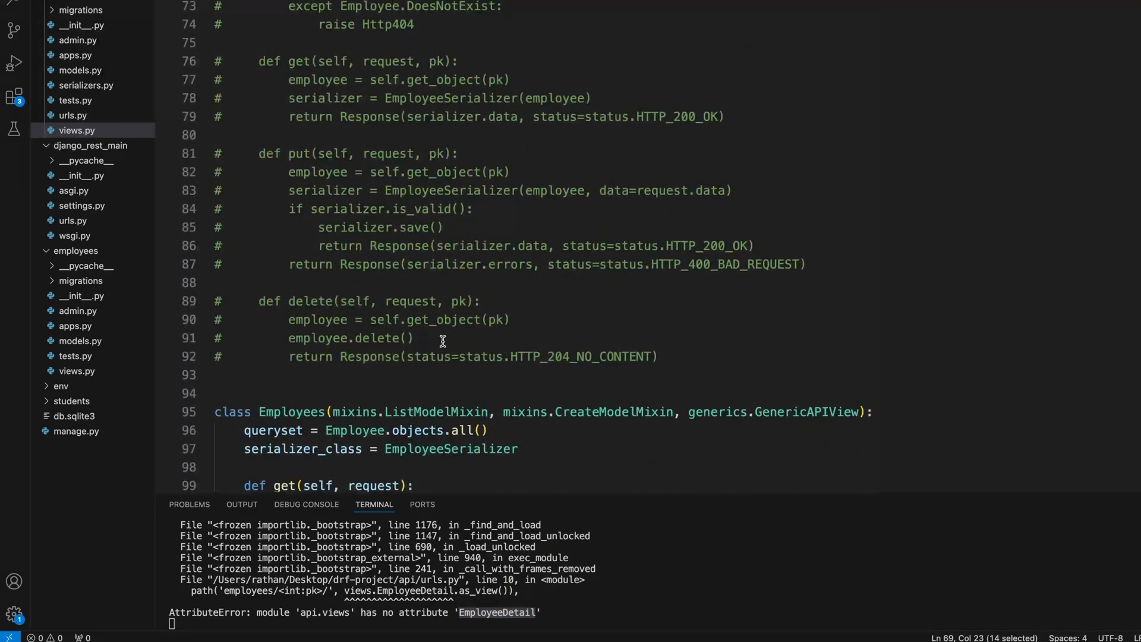
{"action": "scroll", "coordinate": [443, 341], "scroll_direction": "down", "scroll_amount": 5}
{"action": "left_click", "coordinate": [473, 303]}
- Add a placeholder class EmployeeDetail(generics.GenericAPIView) with a pass body and save views.py
{"action": "key", "text": "Return"}
{"action": "key", "text": "Return"}
{"action": "key", "text": "Return"}
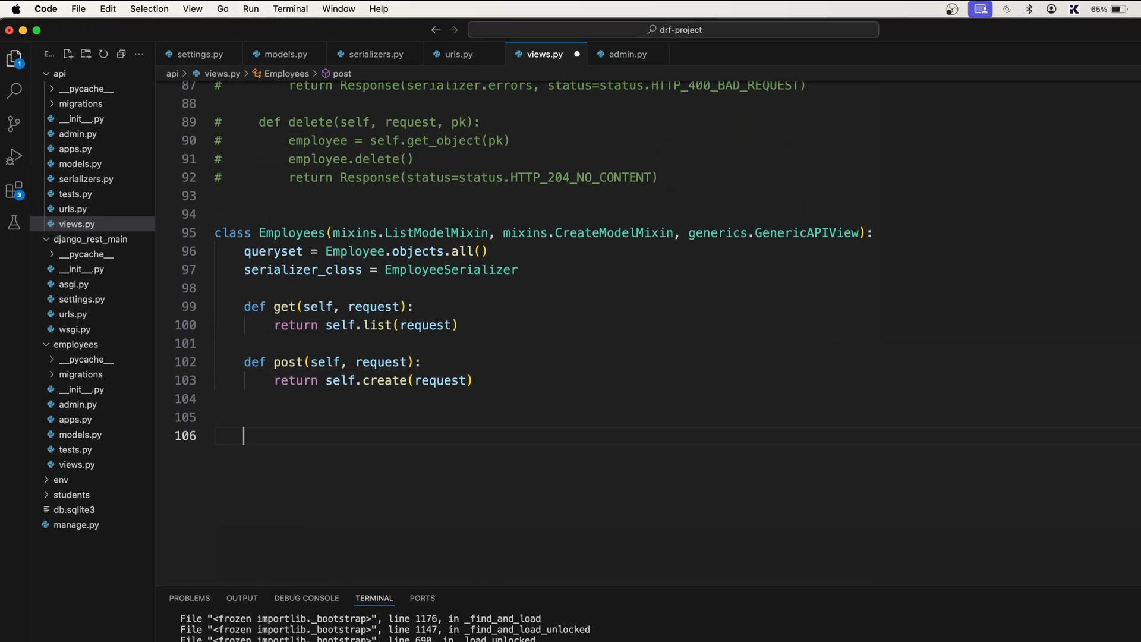
{"action": "key", "text": "BackSpace"}
{"action": "type", "text": "class EmployeeDetail"}
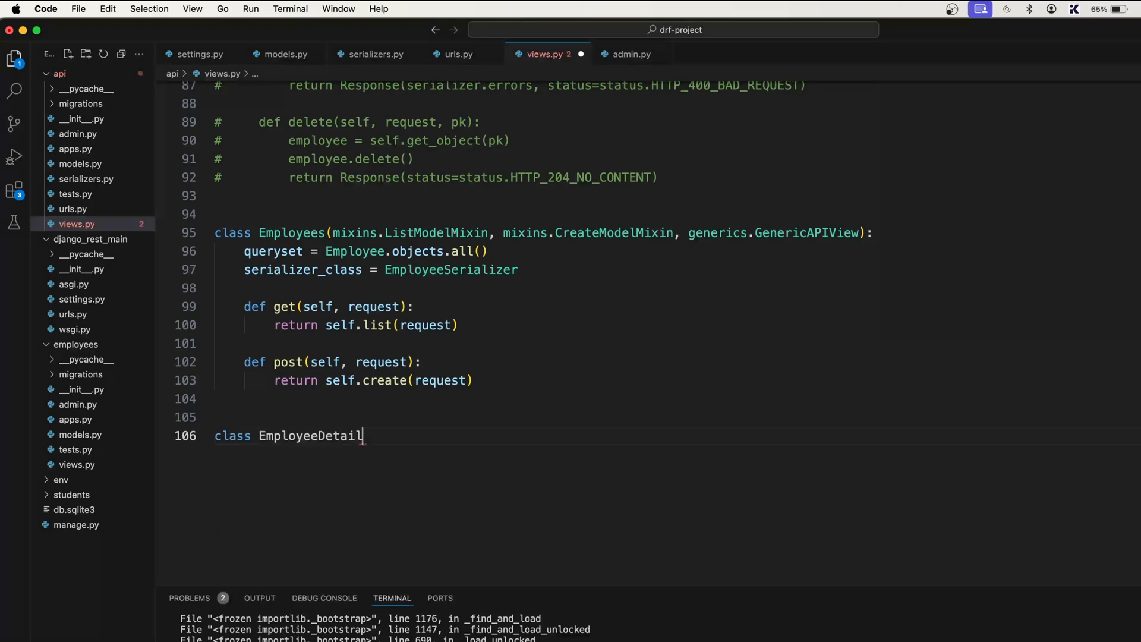
{"action": "type", "text": "("}
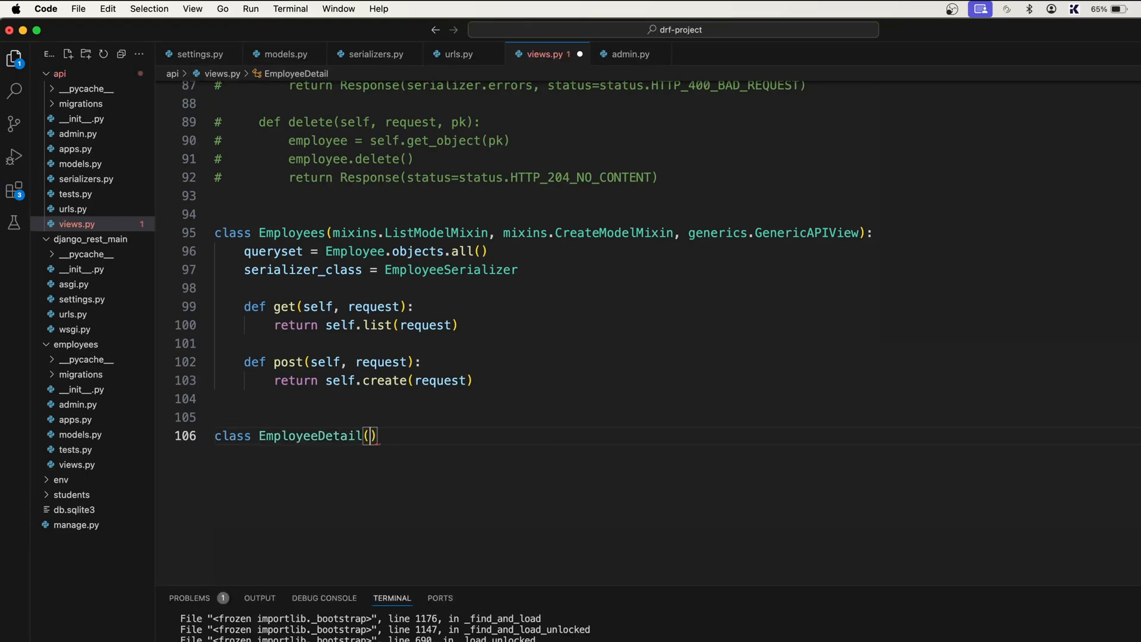
{"action": "type", "text": "mi"}
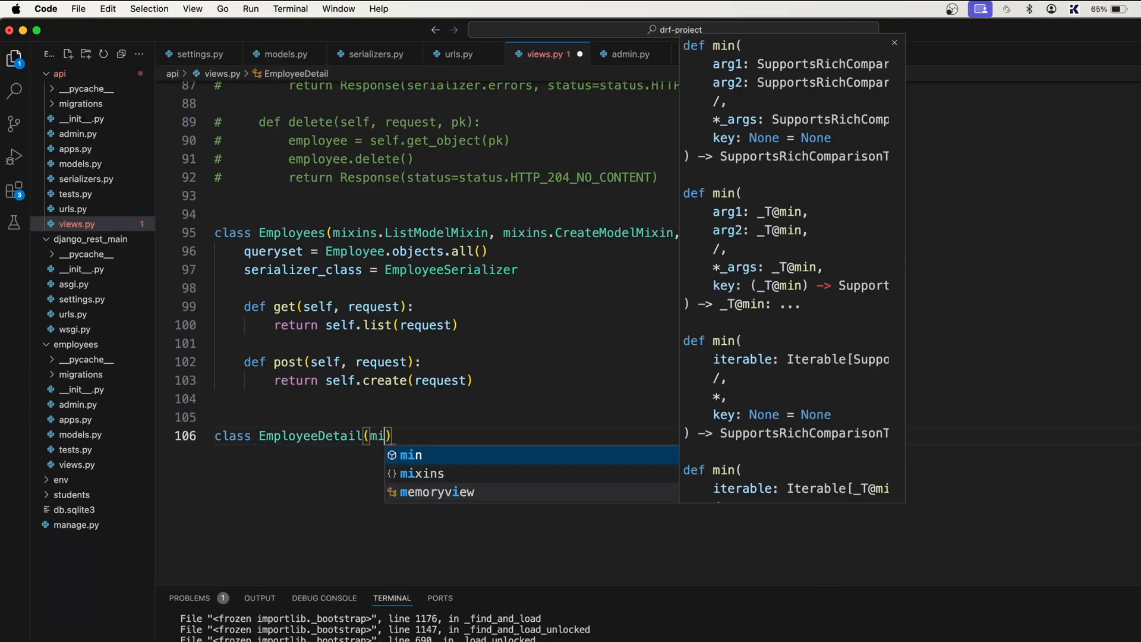
{"action": "key", "text": "BackSpace"}
{"action": "type", "text": "gene"}
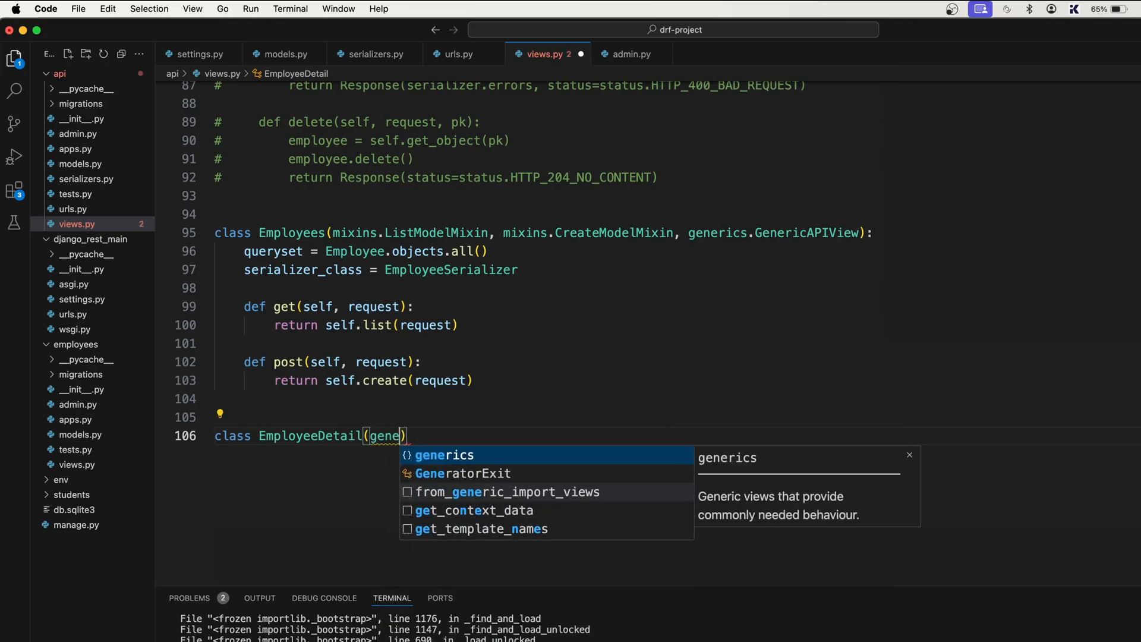
{"action": "key", "text": "Tab"}
{"action": "type", "text": ".Gene"}
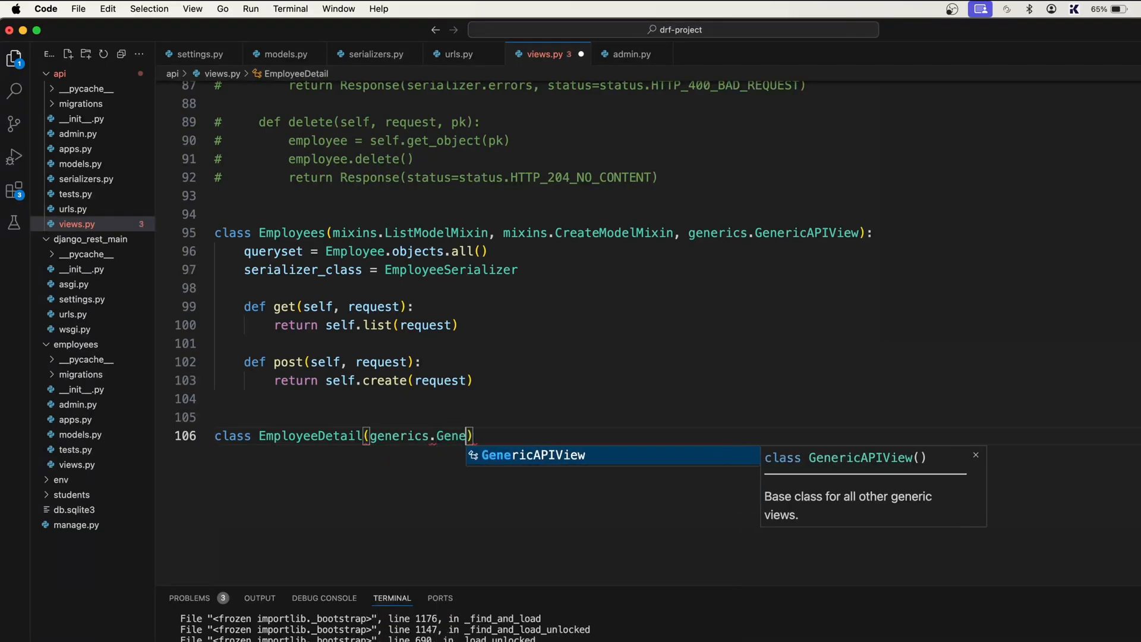
{"action": "key", "text": "Tab"}
{"action": "type", "text": ":"}
{"action": "key", "text": "Return"}
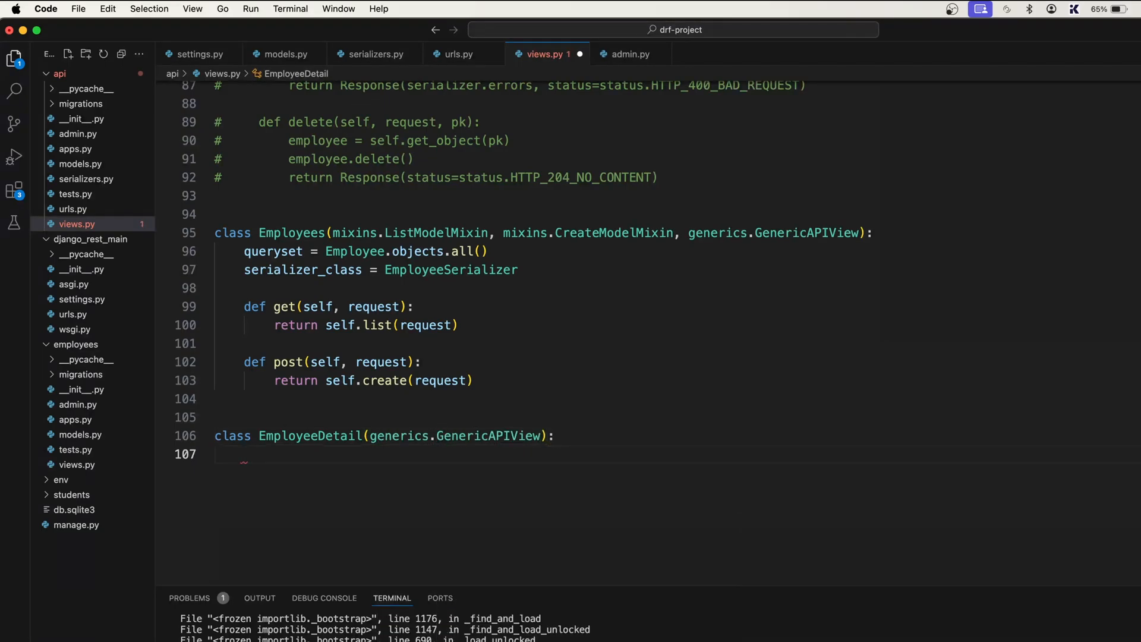
{"action": "type", "text": "re"}
{"action": "key", "text": "BackSpace"}
{"action": "key", "text": "BackSpace"}
{"action": "type", "text": "pass"}
{"action": "key", "text": "super+s"}
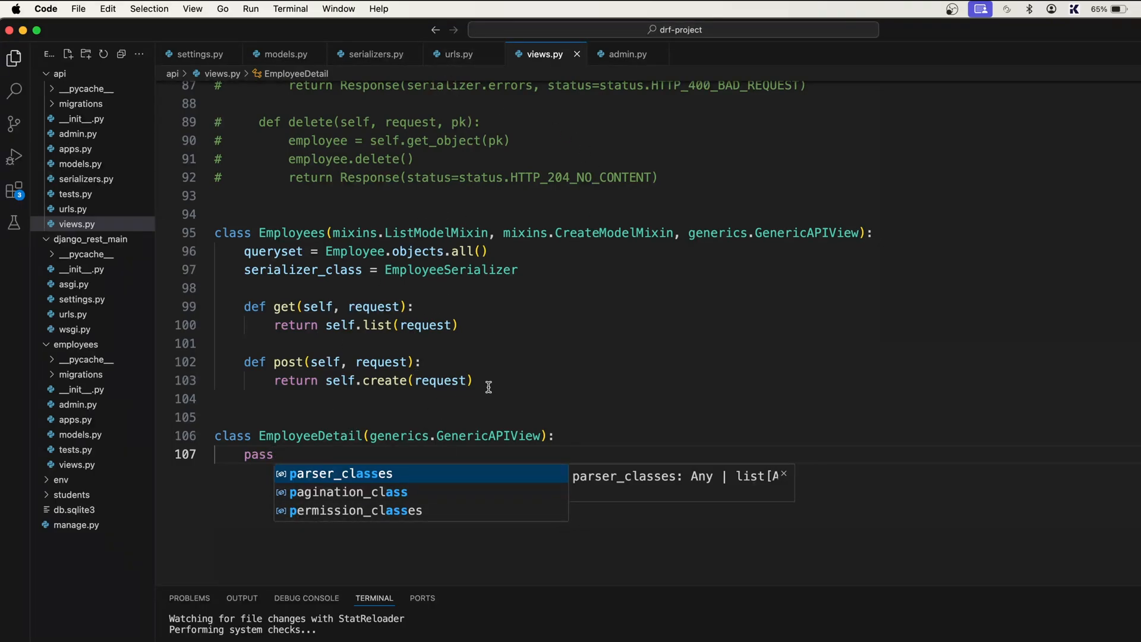
- Review the whole Employees view class, then switch over to Chrome
{"action": "left_click_drag", "start_coordinate": [481, 381], "coordinate": [212, 230]}
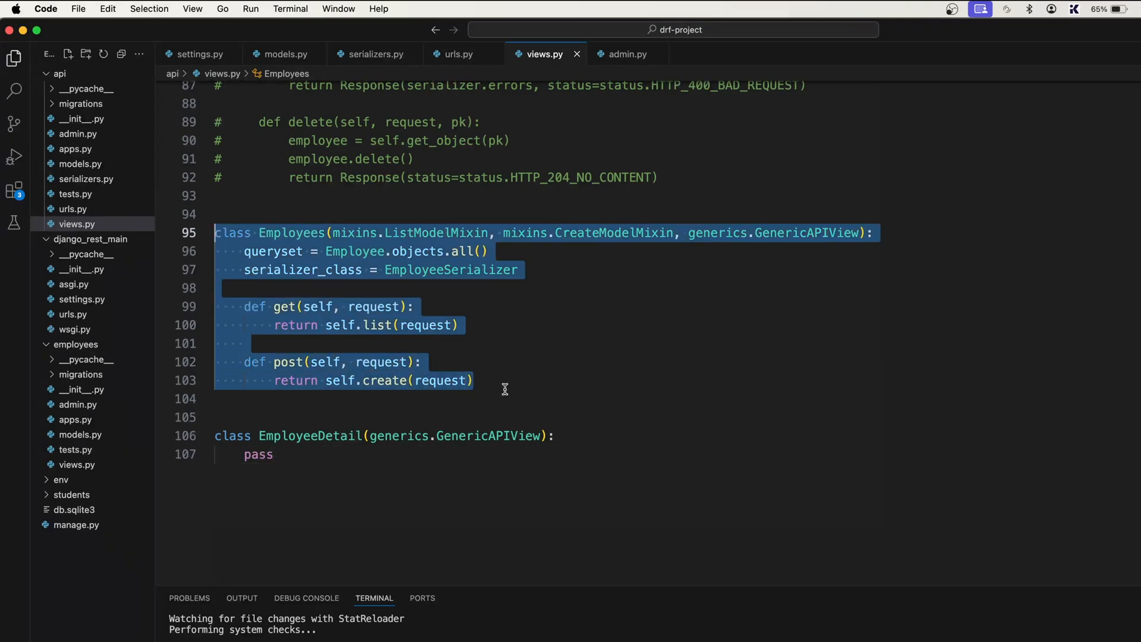
{"action": "left_click", "coordinate": [530, 381]}
{"action": "left_click_drag", "start_coordinate": [531, 381], "coordinate": [216, 237]}
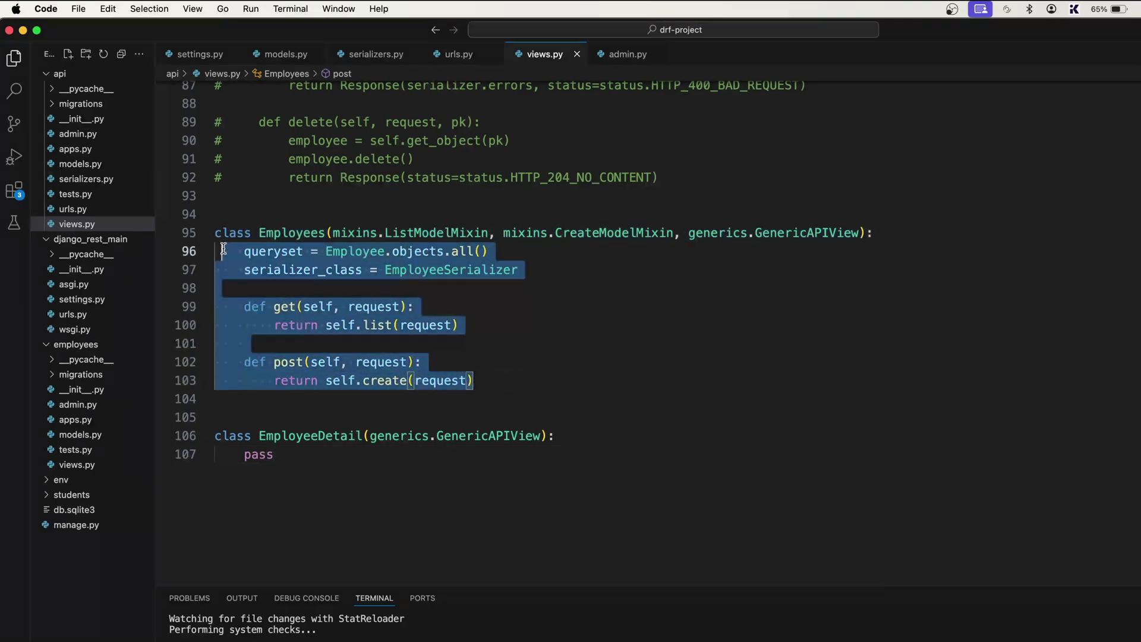
{"action": "left_click", "coordinate": [312, 321]}
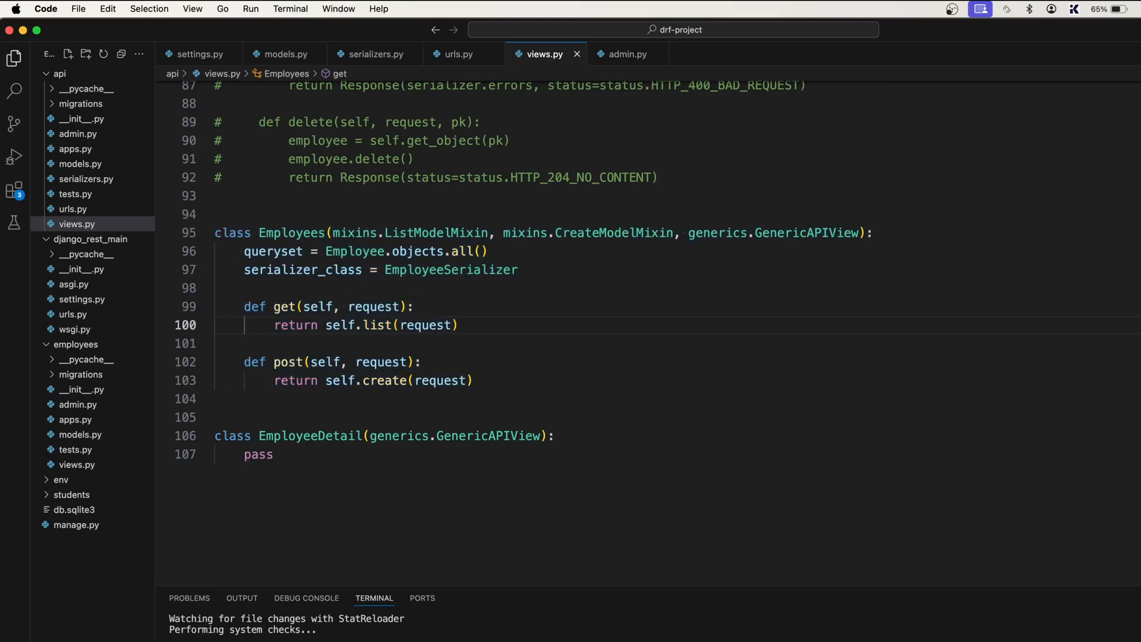
{"action": "key", "text": "super+Tab"}
- Reload the /api/v1/employees/ page listing EMP001 and EMP002 and focus the Emp id field
{"action": "left_click", "coordinate": [241, 61]}
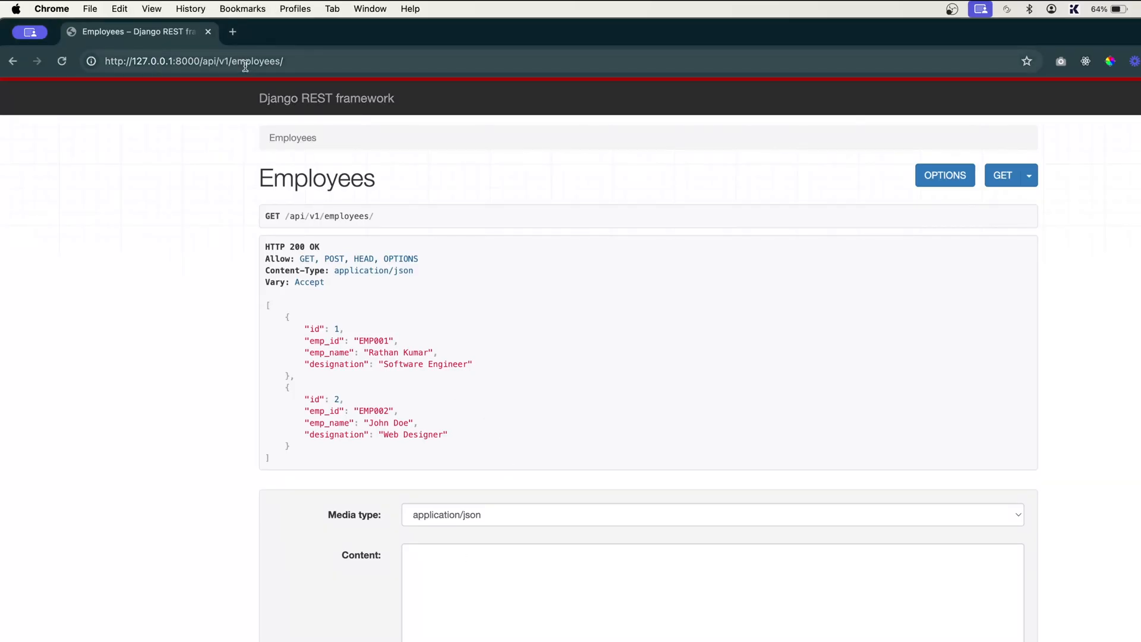
{"action": "left_click", "coordinate": [62, 60]}
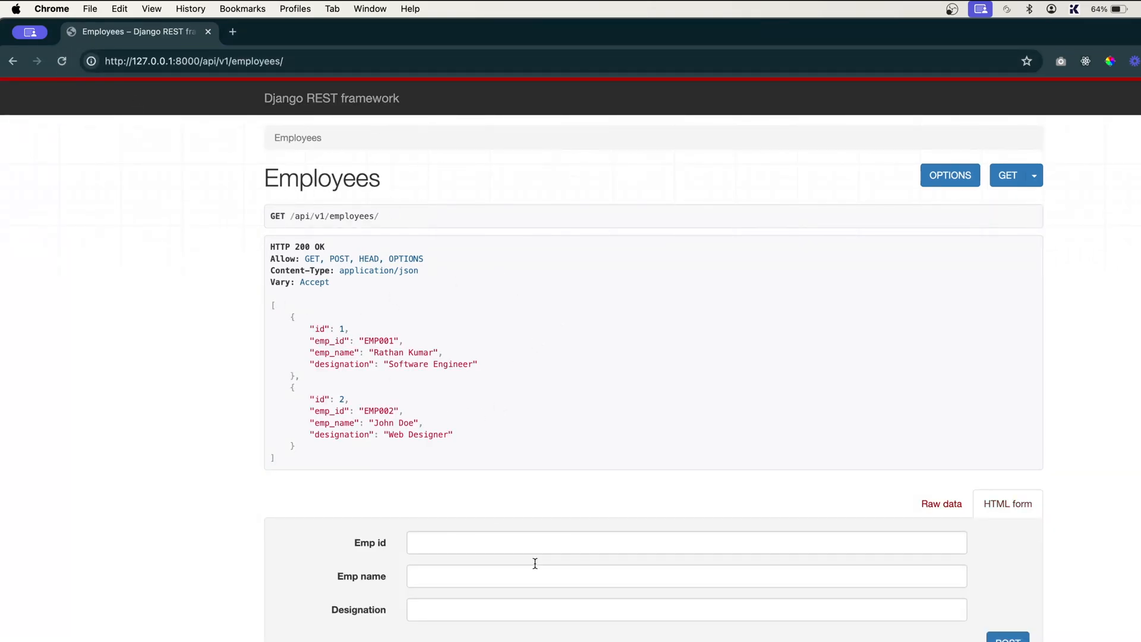
{"action": "left_click", "coordinate": [586, 543]}
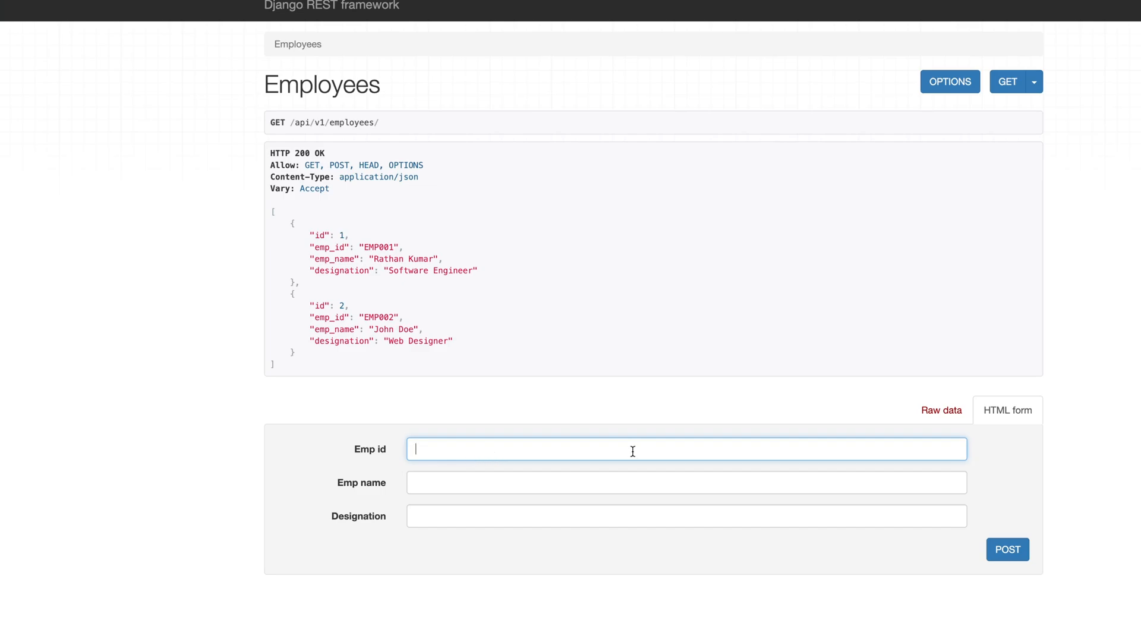
- Look over the raw JSON content template, then return to the HTML form fields
{"action": "left_click", "coordinate": [942, 410]}
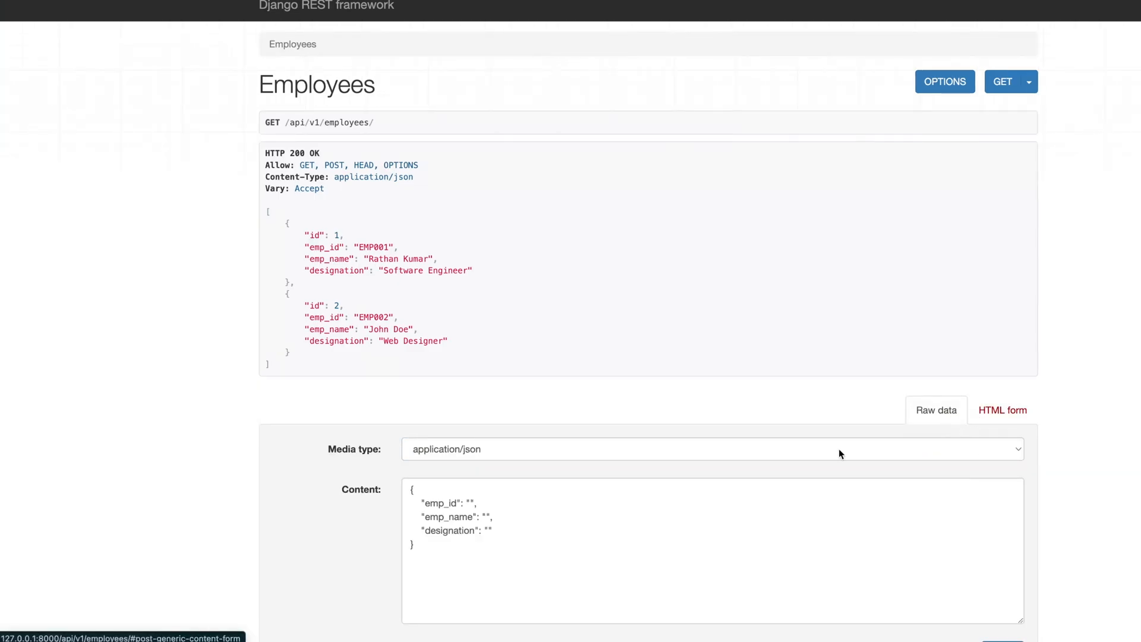
{"action": "scroll", "coordinate": [839, 454], "scroll_direction": "down", "scroll_amount": 2}
{"action": "left_click", "coordinate": [498, 484]}
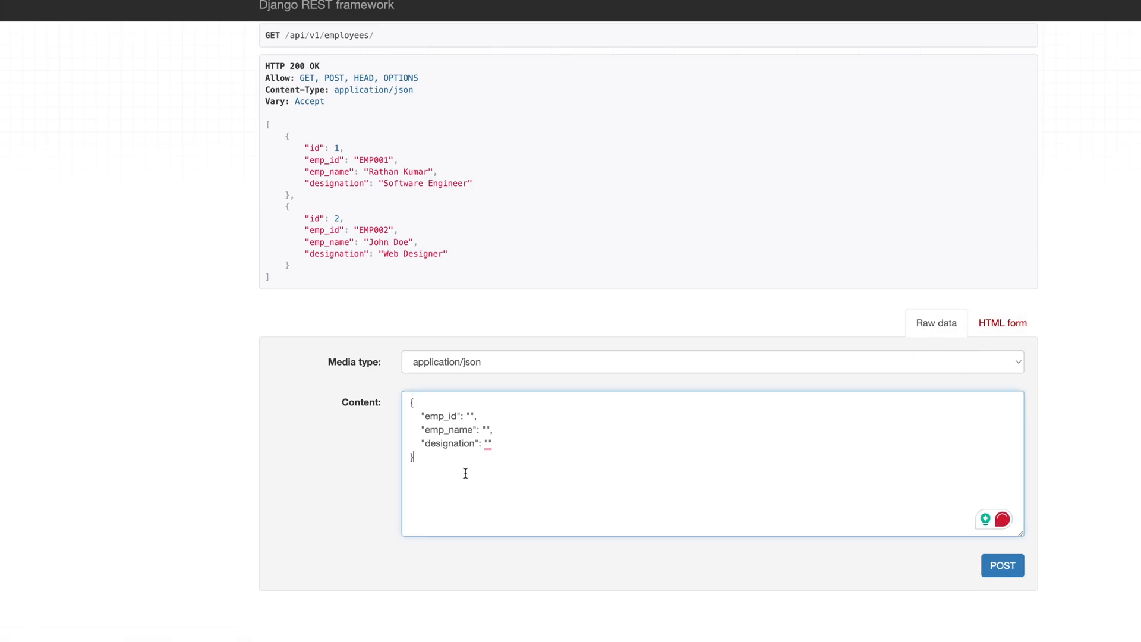
{"action": "left_click_drag", "start_coordinate": [464, 474], "coordinate": [389, 390]}
{"action": "left_click", "coordinate": [401, 466]}
{"action": "left_click_drag", "start_coordinate": [400, 466], "coordinate": [388, 390]}
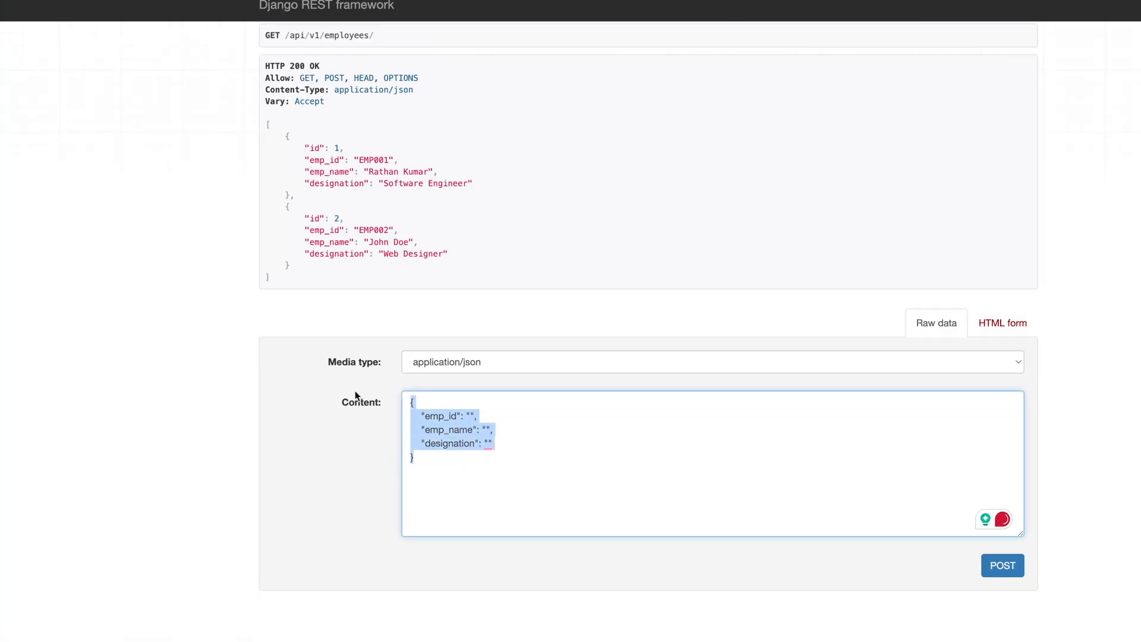
{"action": "left_click", "coordinate": [737, 457]}
{"action": "left_click", "coordinate": [1003, 323]}
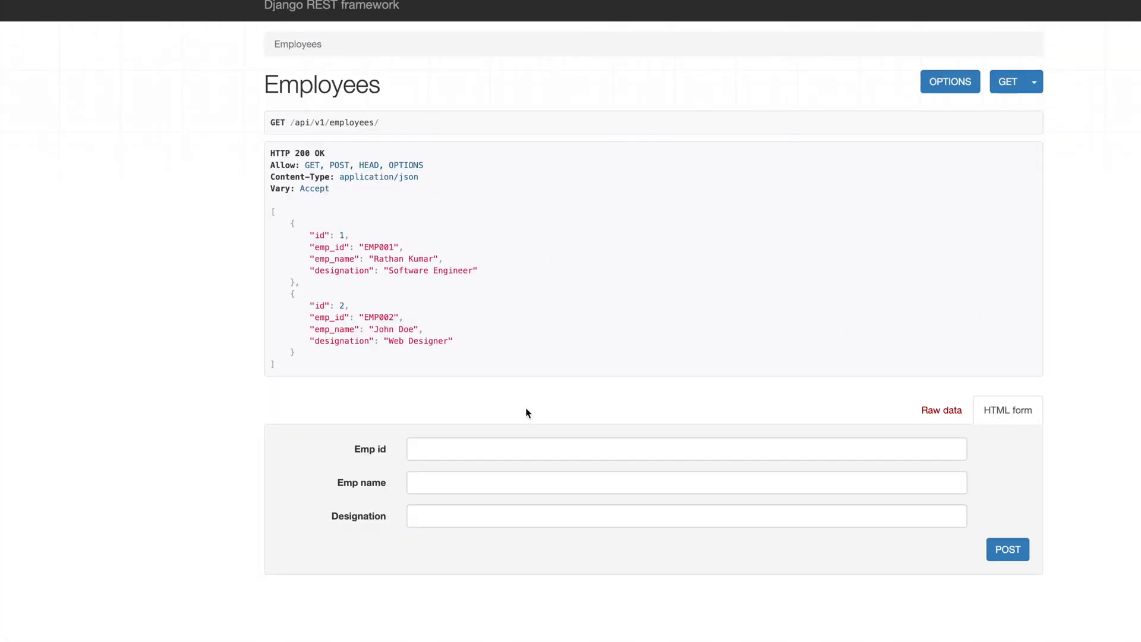
- Highlight the Emp id, Emp name and Designation labels, the JSON template, and the listed employee records
{"action": "left_click", "coordinate": [448, 452]}
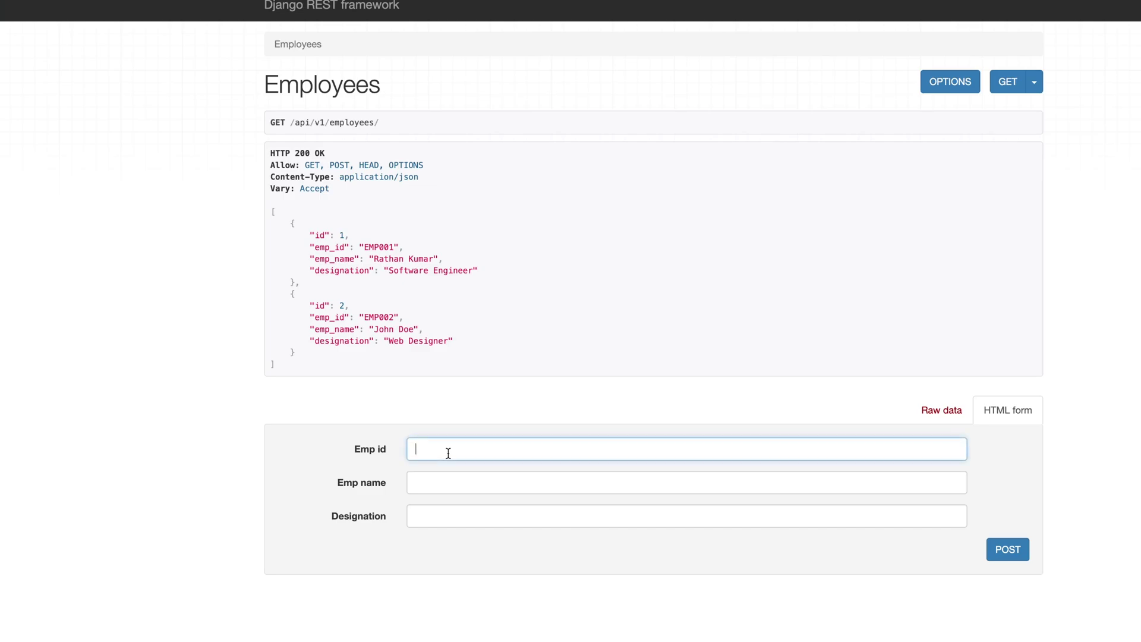
{"action": "double_click", "coordinate": [382, 450]}
{"action": "left_click_drag", "start_coordinate": [354, 448], "coordinate": [385, 449]}
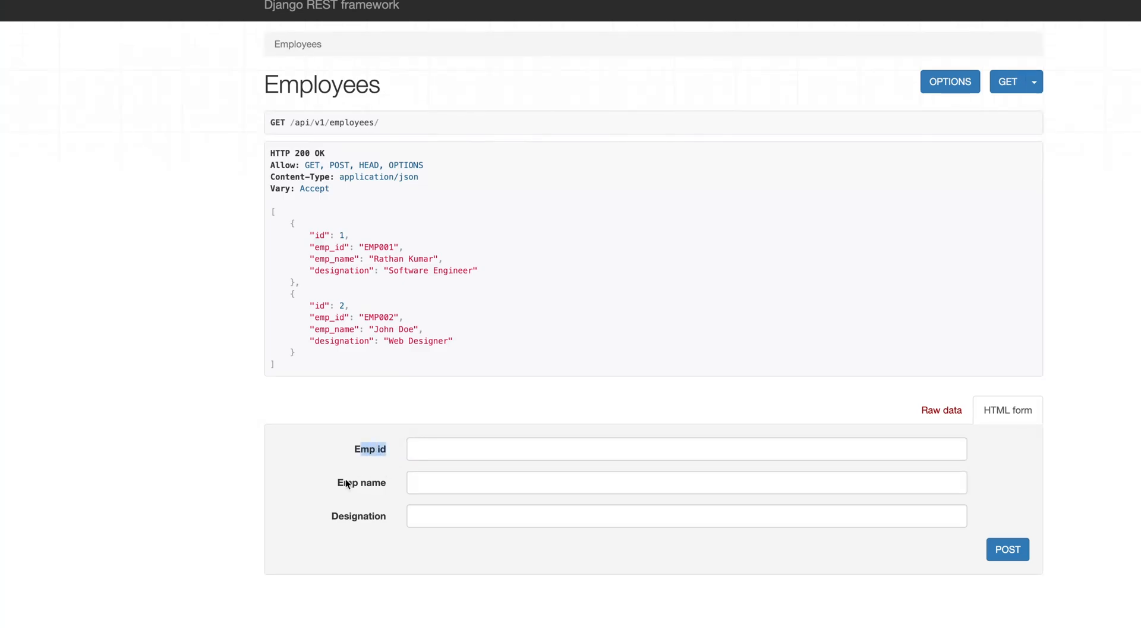
{"action": "left_click_drag", "start_coordinate": [339, 482], "coordinate": [386, 482]}
{"action": "left_click_drag", "start_coordinate": [332, 517], "coordinate": [360, 518]}
{"action": "left_click", "coordinate": [463, 449]}
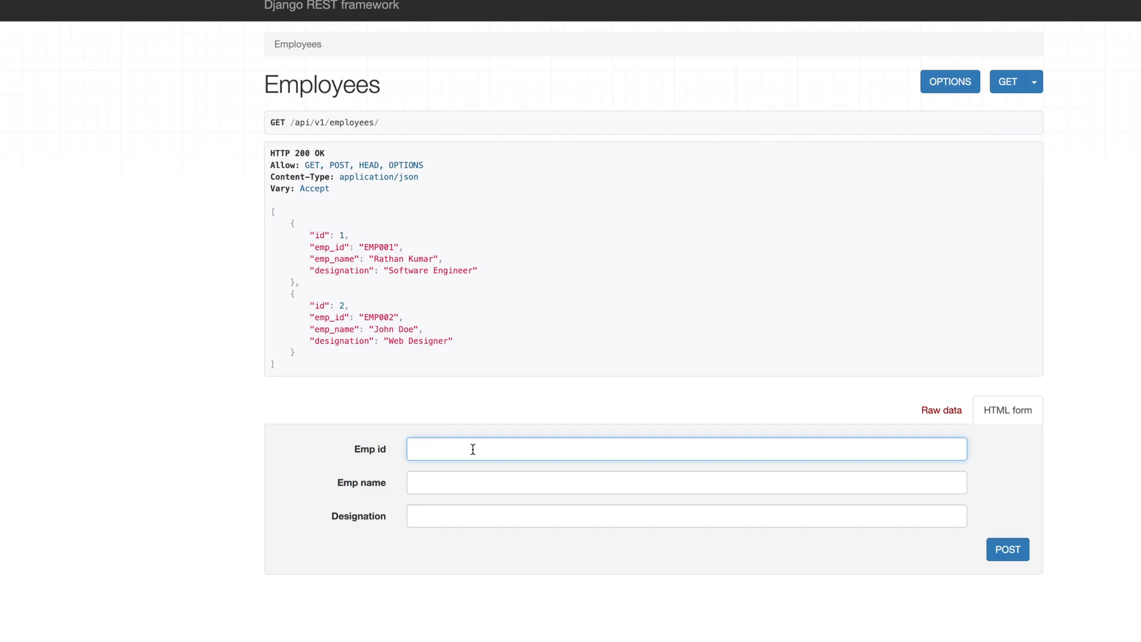
{"action": "left_click", "coordinate": [941, 410]}
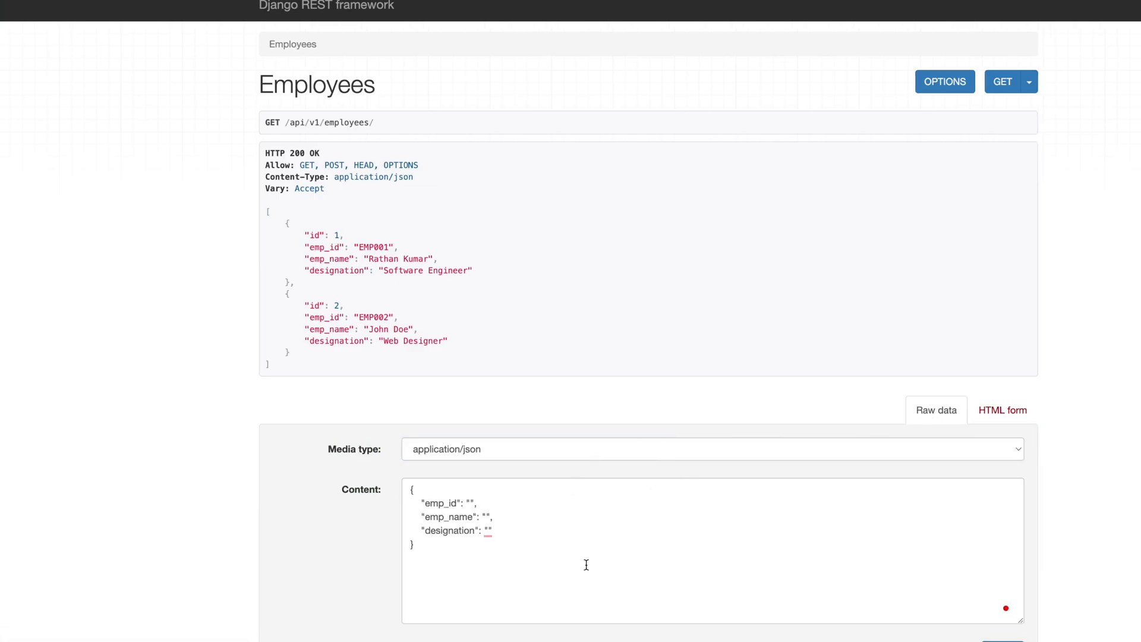
{"action": "left_click_drag", "start_coordinate": [500, 535], "coordinate": [422, 478]}
{"action": "left_click", "coordinate": [1003, 410]}
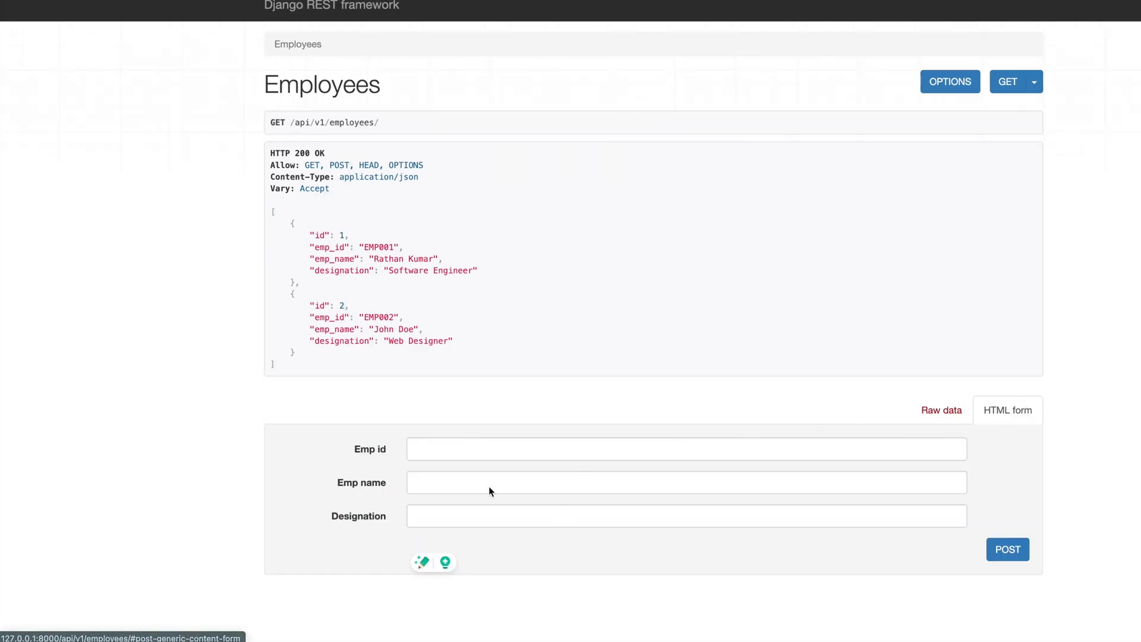
{"action": "left_click", "coordinate": [557, 449]}
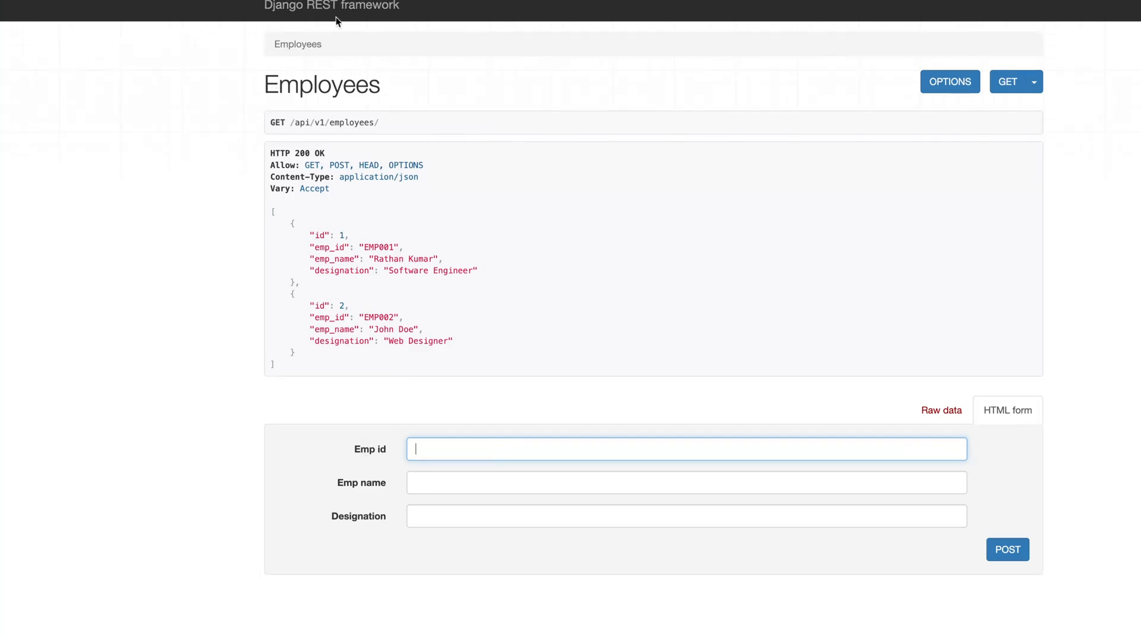
{"action": "left_click_drag", "start_coordinate": [272, 210], "coordinate": [428, 344]}
{"action": "left_click", "coordinate": [511, 331]}
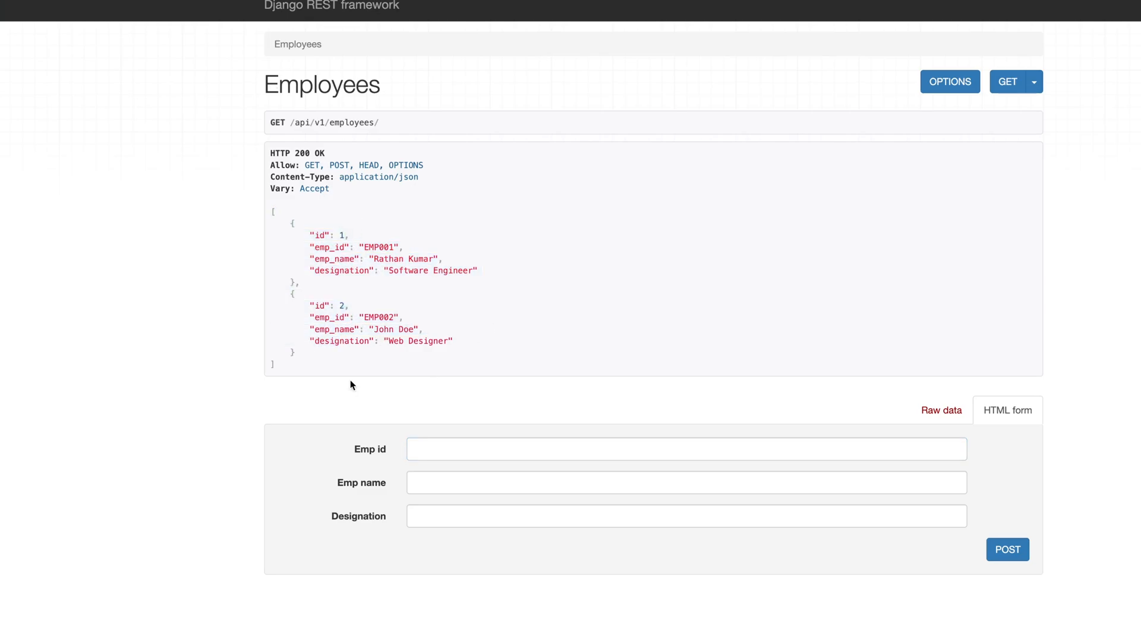
- Post a new employee EMP003 named Joe with designation AI Engineer through the HTML form
{"action": "left_click", "coordinate": [482, 449]}
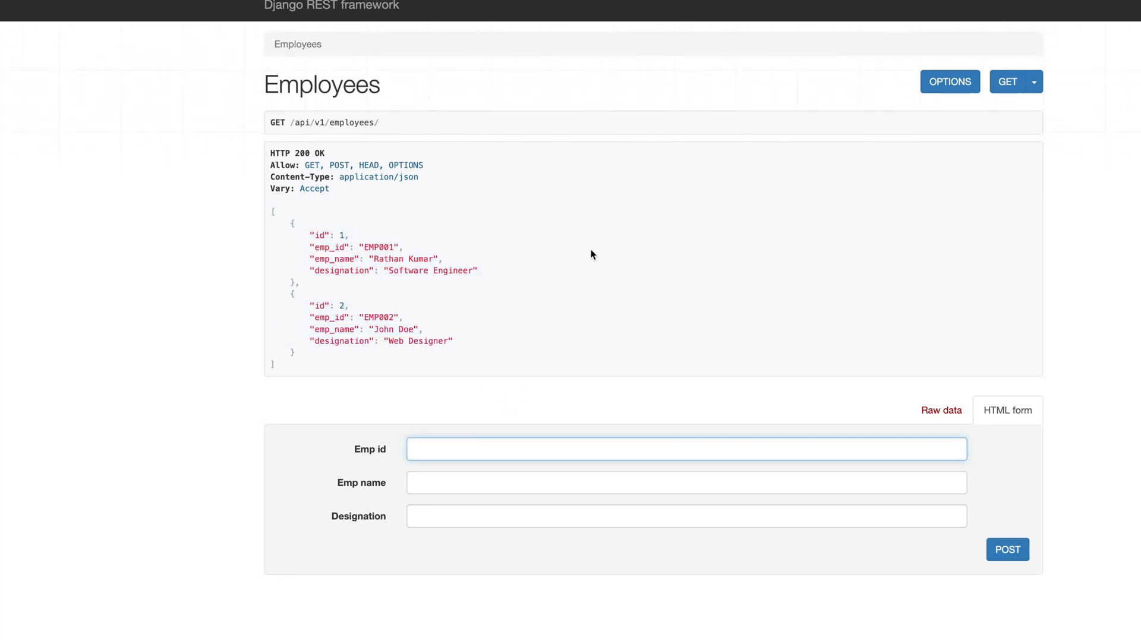
{"action": "type", "text": "EMP003"}
{"action": "key", "text": "Tab"}
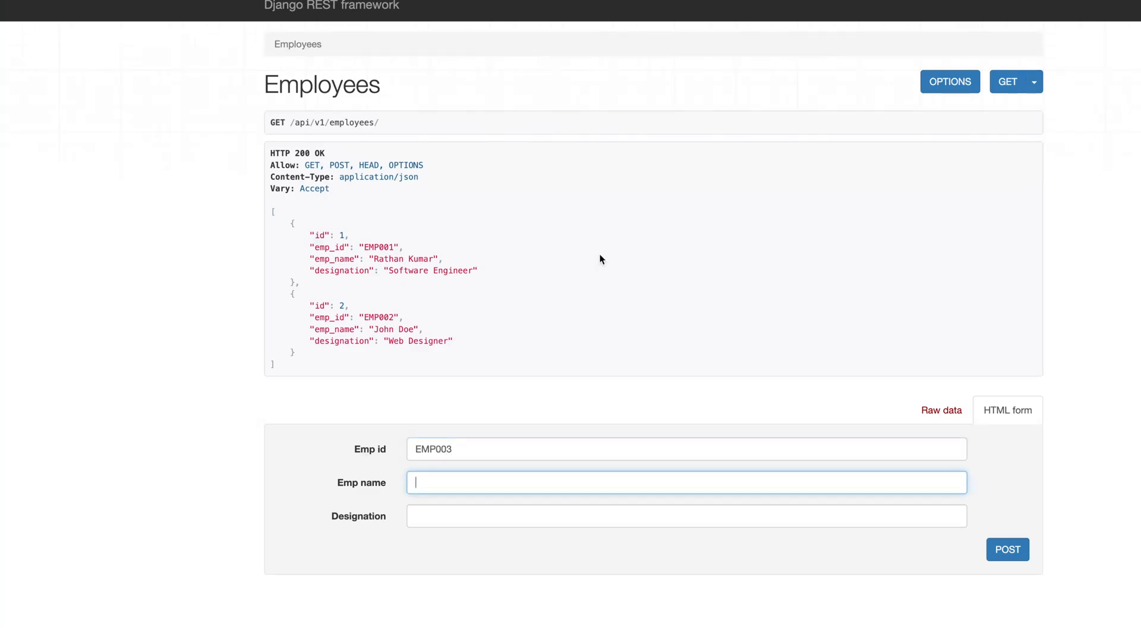
{"action": "type", "text": "Joe"}
{"action": "key", "text": "Tab"}
{"action": "type", "text": "AI Engi"}
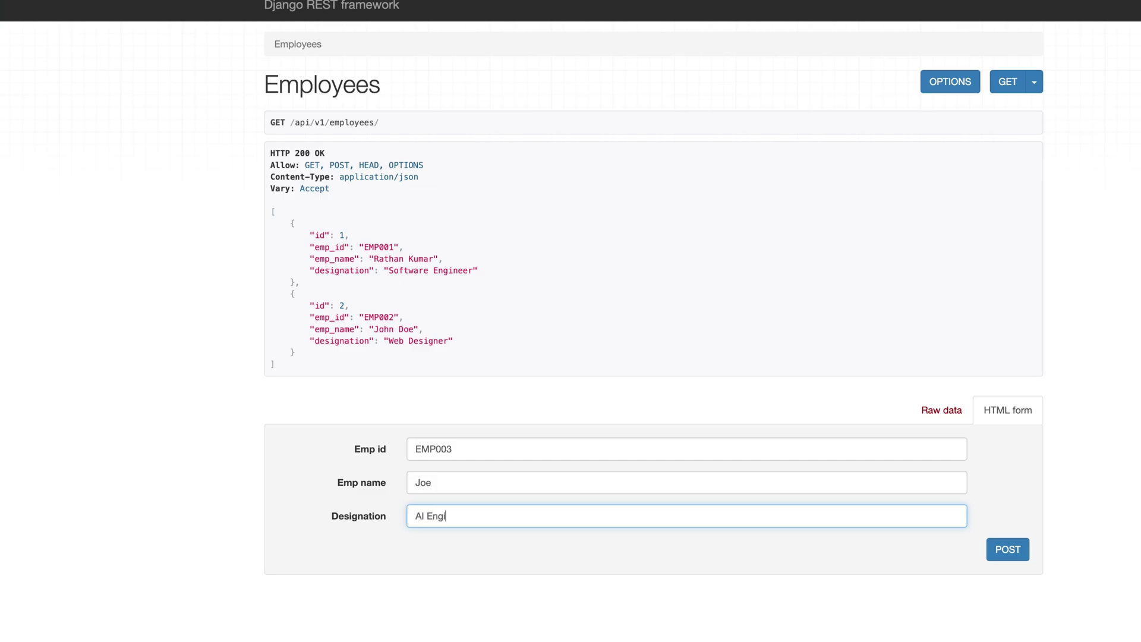
{"action": "type", "text": "neer"}
{"action": "left_click", "coordinate": [1007, 549]}
- Highlight the created record and the HTTP 201 Created status in the response
{"action": "left_click_drag", "start_coordinate": [330, 245], "coordinate": [443, 274]}
{"action": "left_click", "coordinate": [546, 286]}
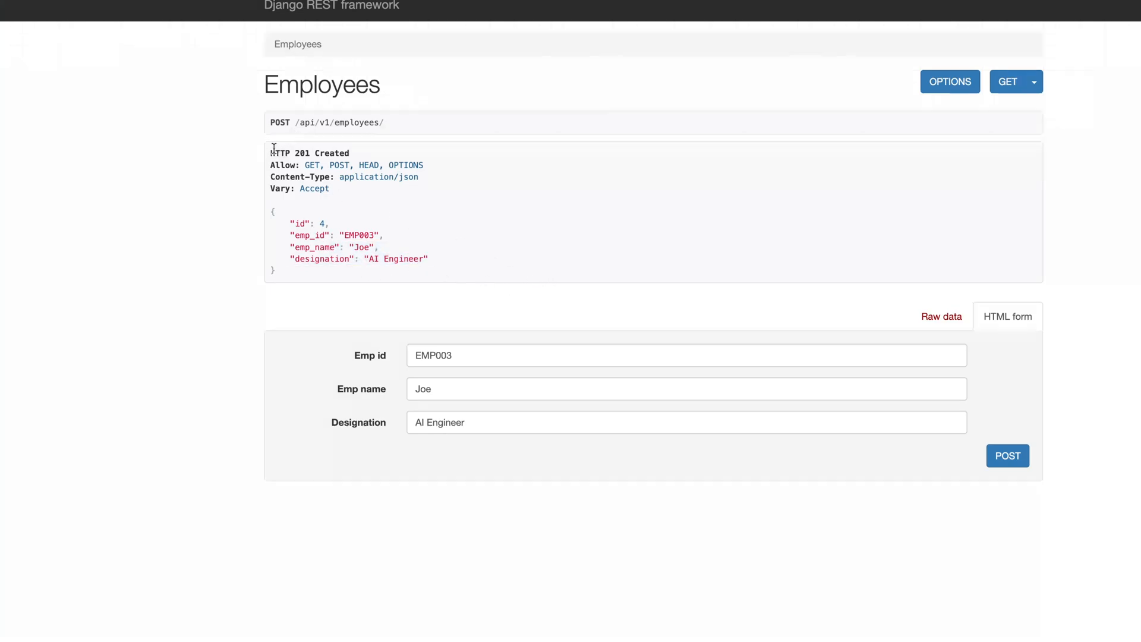
{"action": "mouse_move", "coordinate": [271, 152]}
{"action": "left_mouse_down"}
{"action": "mouse_move", "coordinate": [352, 156]}
{"action": "mouse_move", "coordinate": [311, 152]}
{"action": "left_mouse_up"}
{"action": "left_click", "coordinate": [295, 152]}
{"action": "left_click", "coordinate": [490, 173]}
{"action": "key", "text": "super+Tab"}
{"action": "left_click_drag", "start_coordinate": [474, 380], "coordinate": [268, 303]}
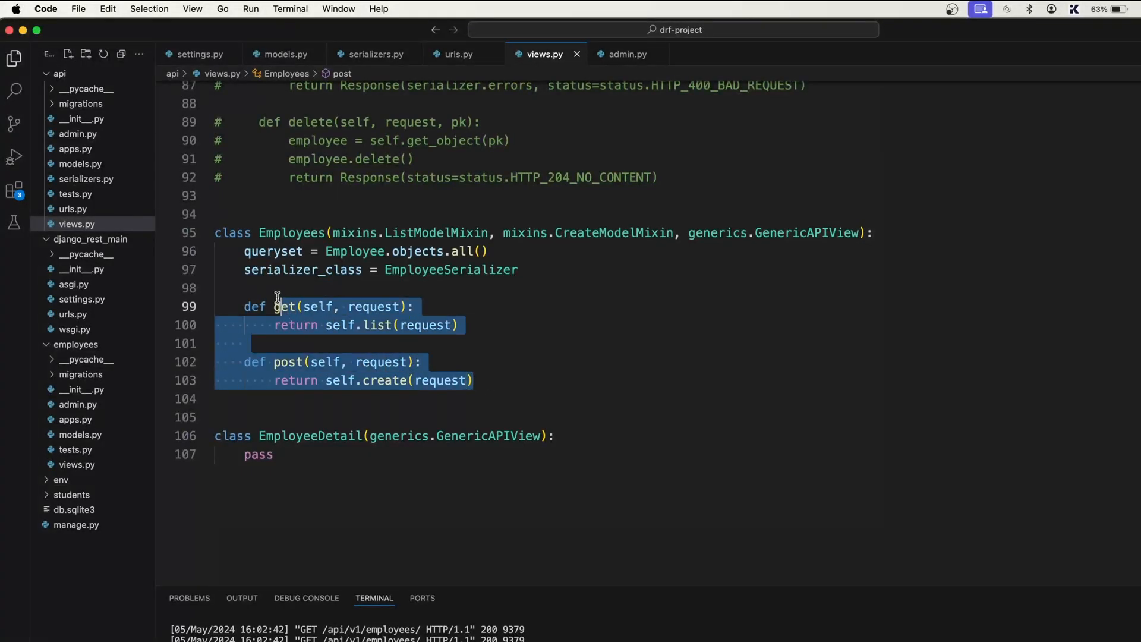
{"action": "left_click", "coordinate": [486, 380]}
{"action": "left_click_drag", "start_coordinate": [482, 379], "coordinate": [330, 304]}
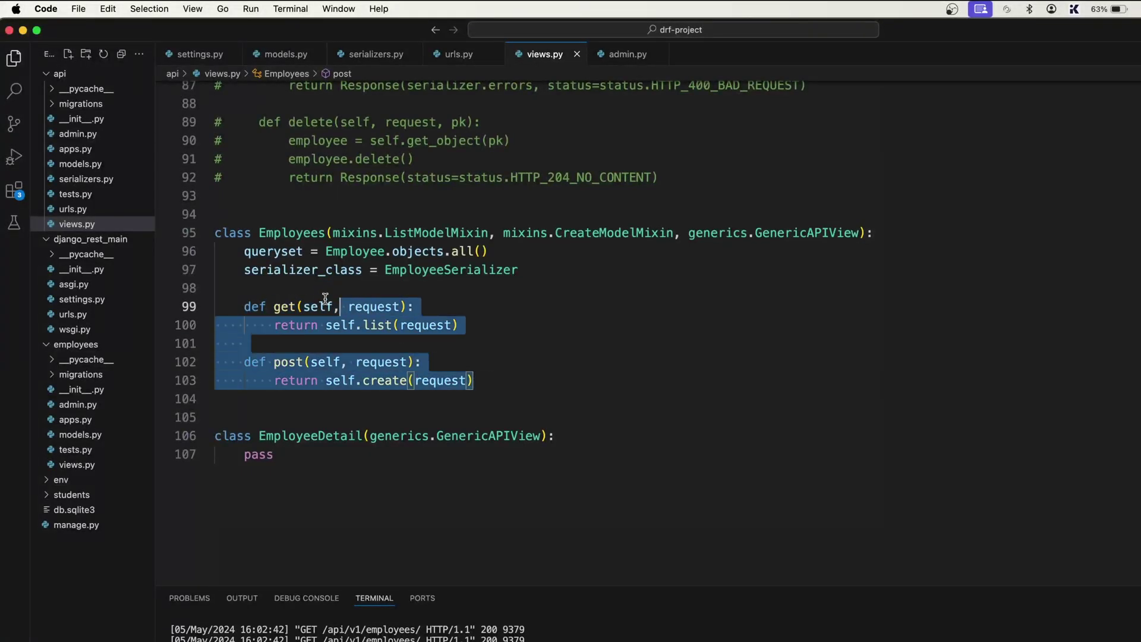
{"action": "left_click", "coordinate": [525, 375]}
{"action": "left_click_drag", "start_coordinate": [688, 233], "coordinate": [858, 232]}
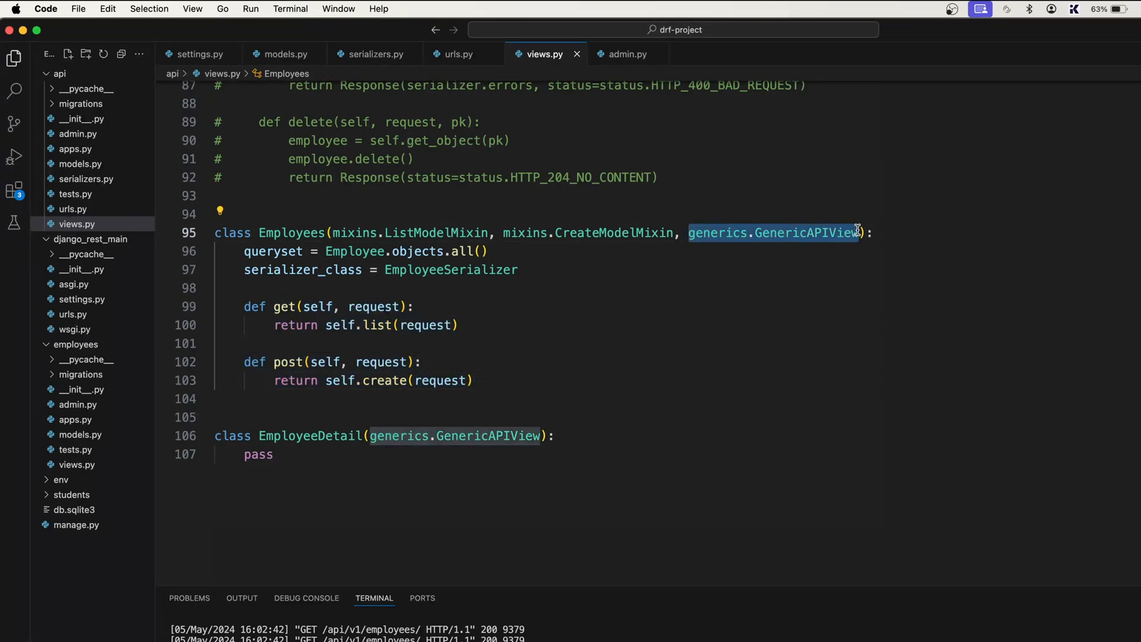
{"action": "left_click", "coordinate": [493, 385]}
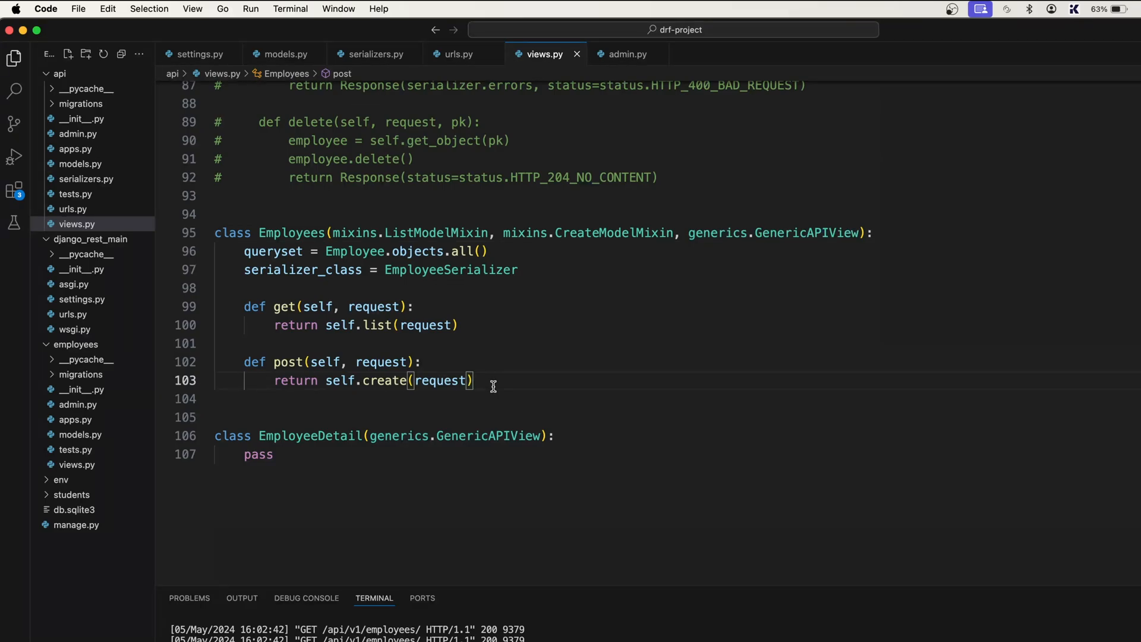
{"action": "scroll", "coordinate": [493, 385], "scroll_direction": "up", "scroll_amount": 2}
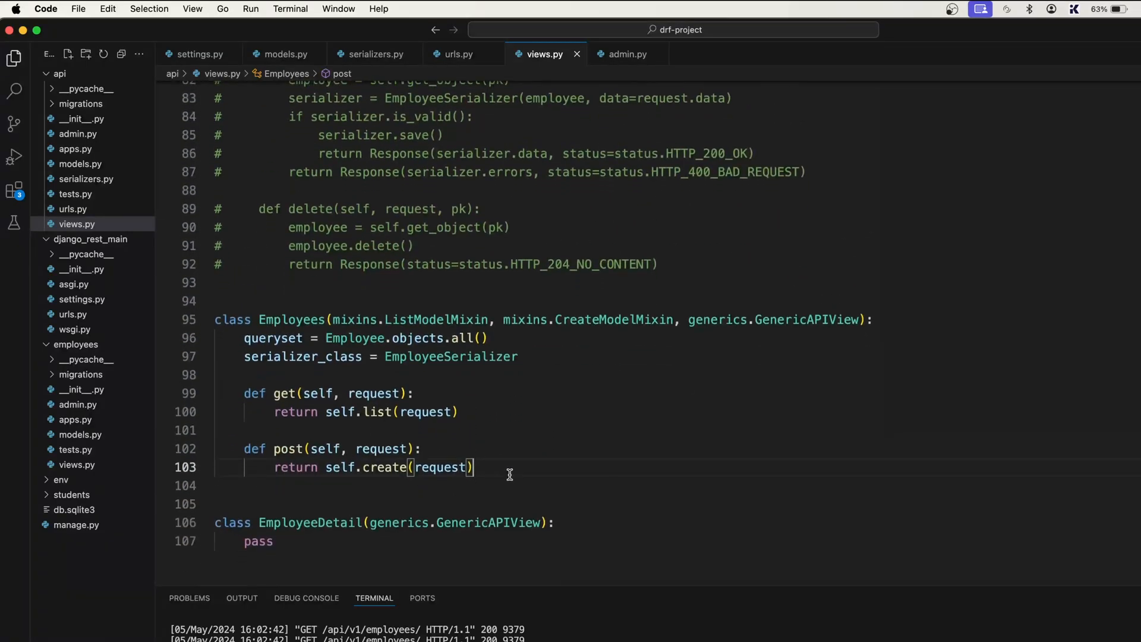
{"action": "left_click_drag", "start_coordinate": [687, 265], "coordinate": [325, 264]}
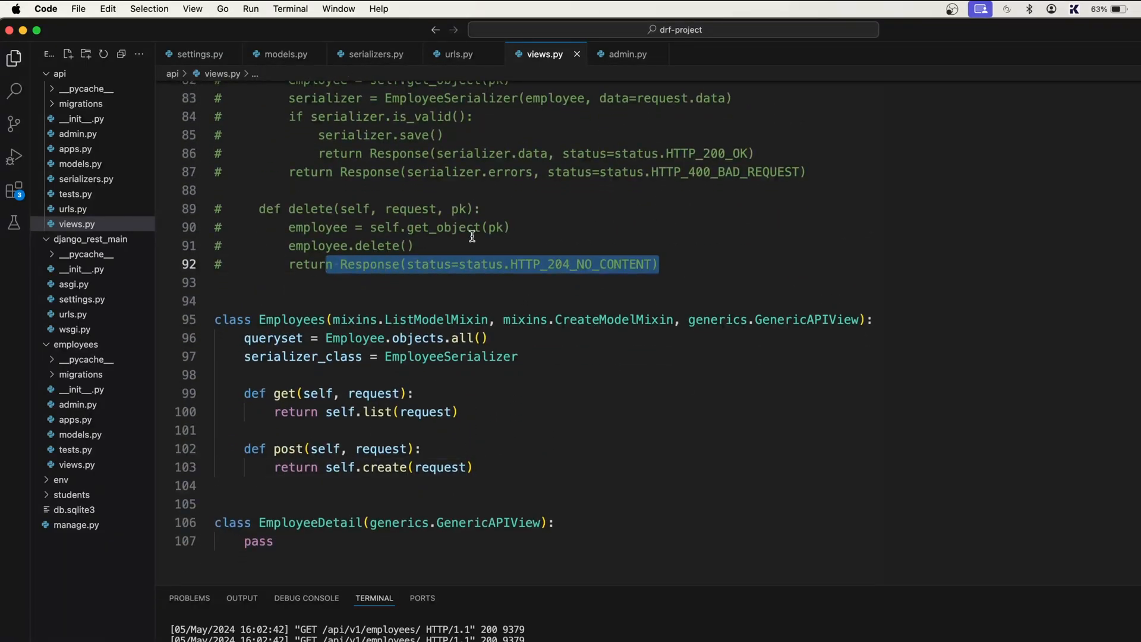
{"action": "scroll", "coordinate": [401, 267], "scroll_direction": "up", "scroll_amount": 2}
{"action": "left_click_drag", "start_coordinate": [472, 267], "coordinate": [741, 326]}
{"action": "left_click", "coordinate": [721, 325]}
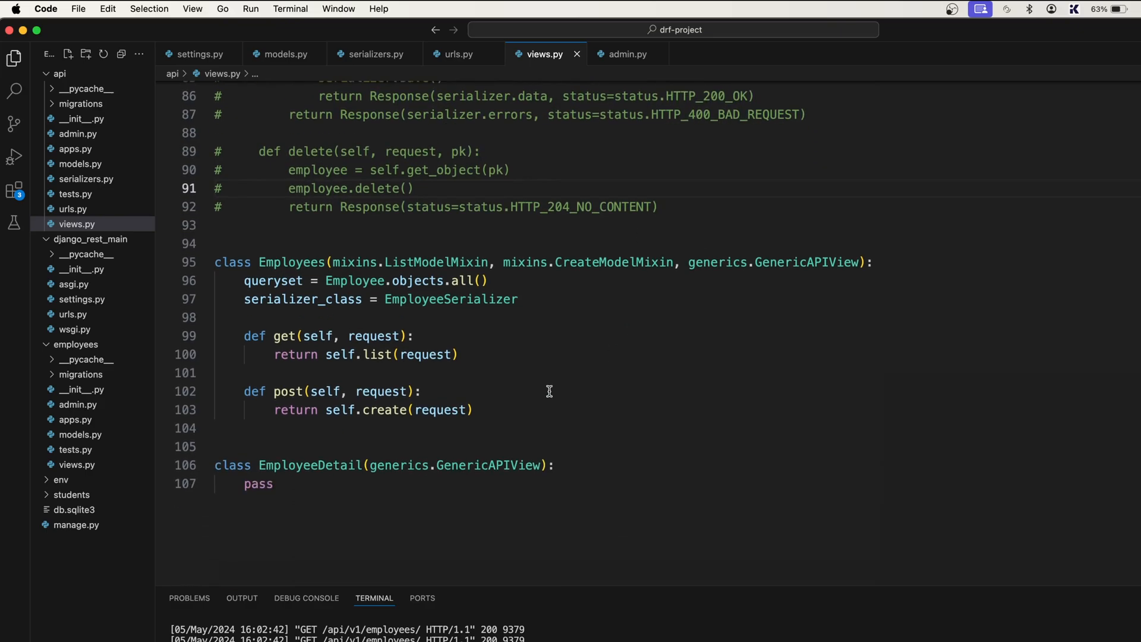
{"action": "scroll", "coordinate": [625, 384], "scroll_direction": "down", "scroll_amount": 3}
{"action": "left_click_drag", "start_coordinate": [472, 381], "coordinate": [216, 233]}
{"action": "left_click", "coordinate": [543, 344]}
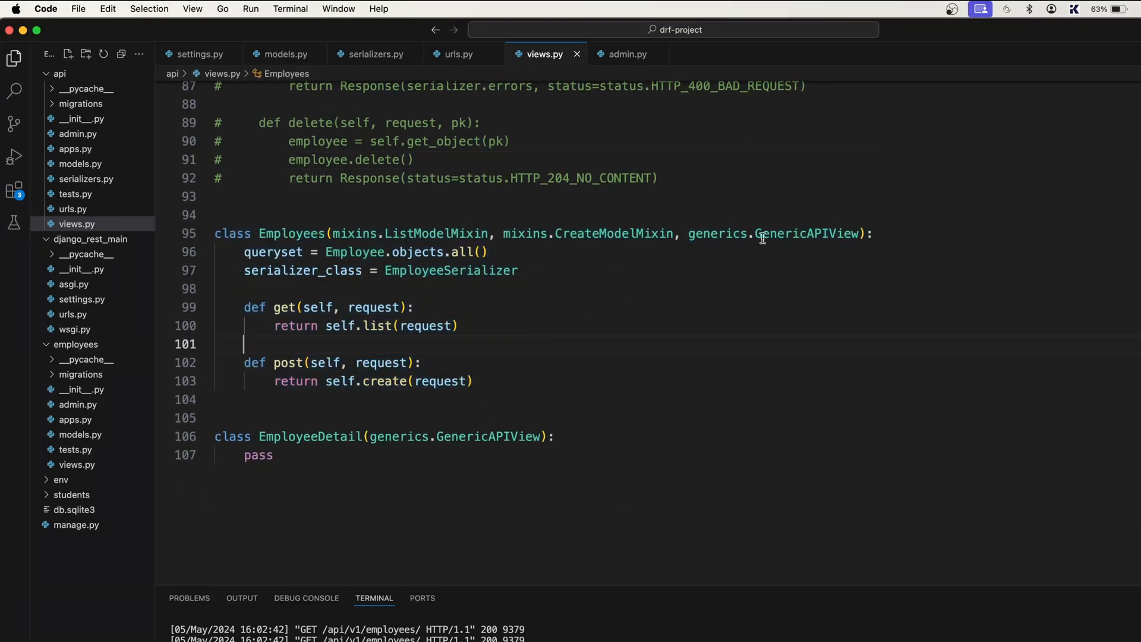
{"action": "left_click", "coordinate": [492, 381]}
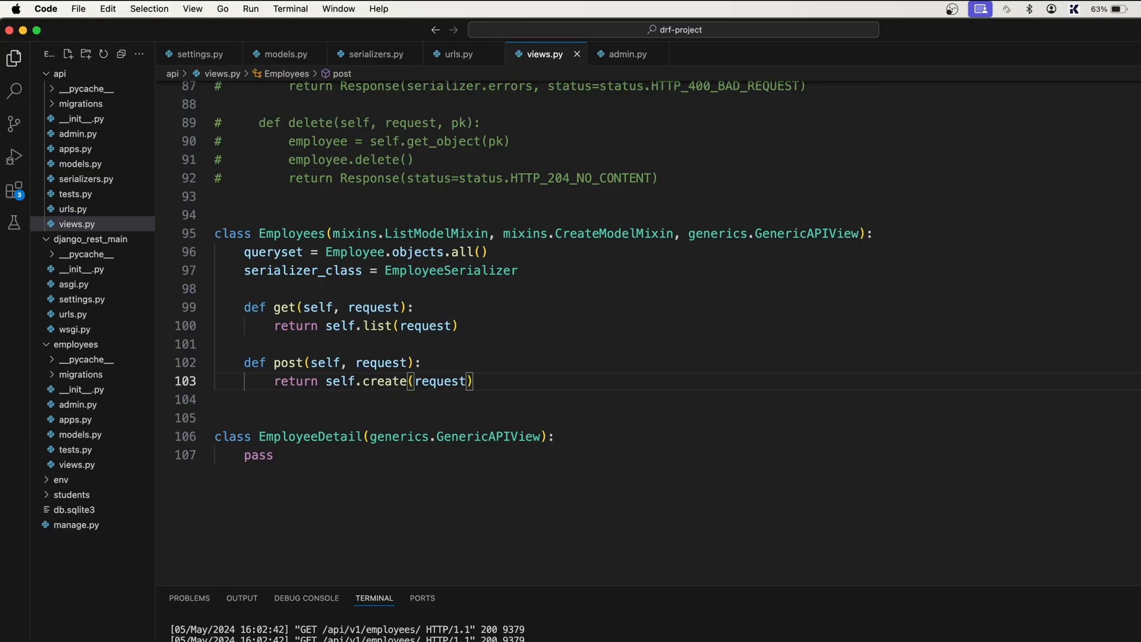
{"action": "key", "text": "super+Tab"}
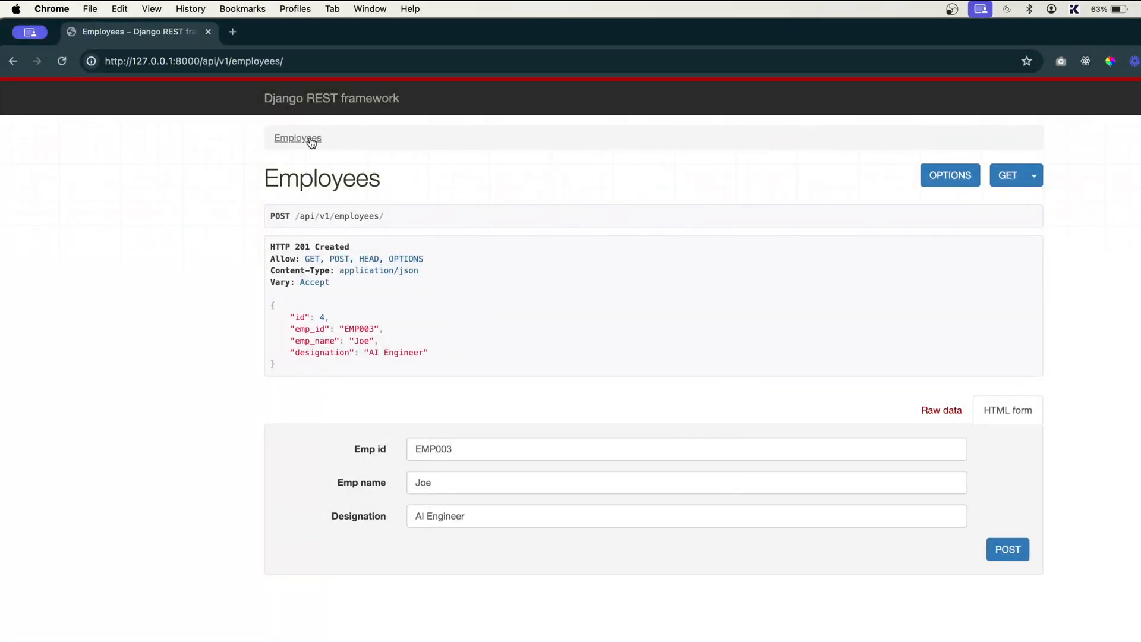
- Reload the Employees GET list and highlight each of the three returned records in turn
{"action": "left_click", "coordinate": [299, 137]}
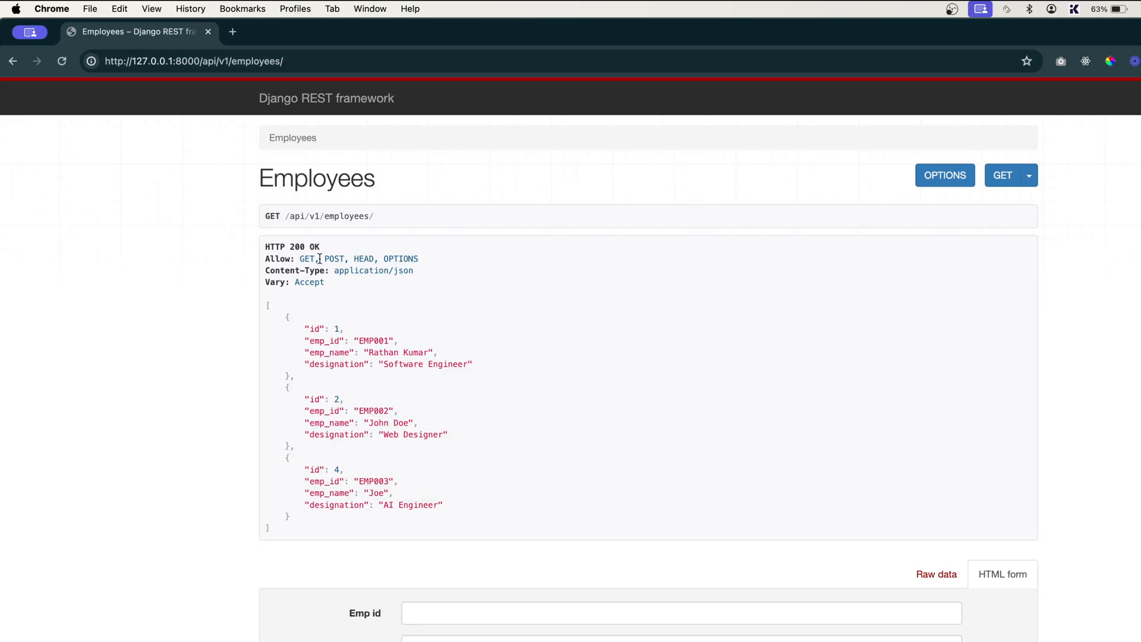
{"action": "left_click_drag", "start_coordinate": [299, 323], "coordinate": [330, 374]}
{"action": "left_click", "coordinate": [401, 384]}
{"action": "left_click_drag", "start_coordinate": [435, 437], "coordinate": [333, 339]}
{"action": "left_click", "coordinate": [332, 437]}
{"action": "left_click_drag", "start_coordinate": [446, 509], "coordinate": [397, 529]}
{"action": "left_click", "coordinate": [642, 518]}
- Review the Employees view: CreateModelMixin, the get list handler and the post create call
{"action": "key", "text": "super+Tab"}
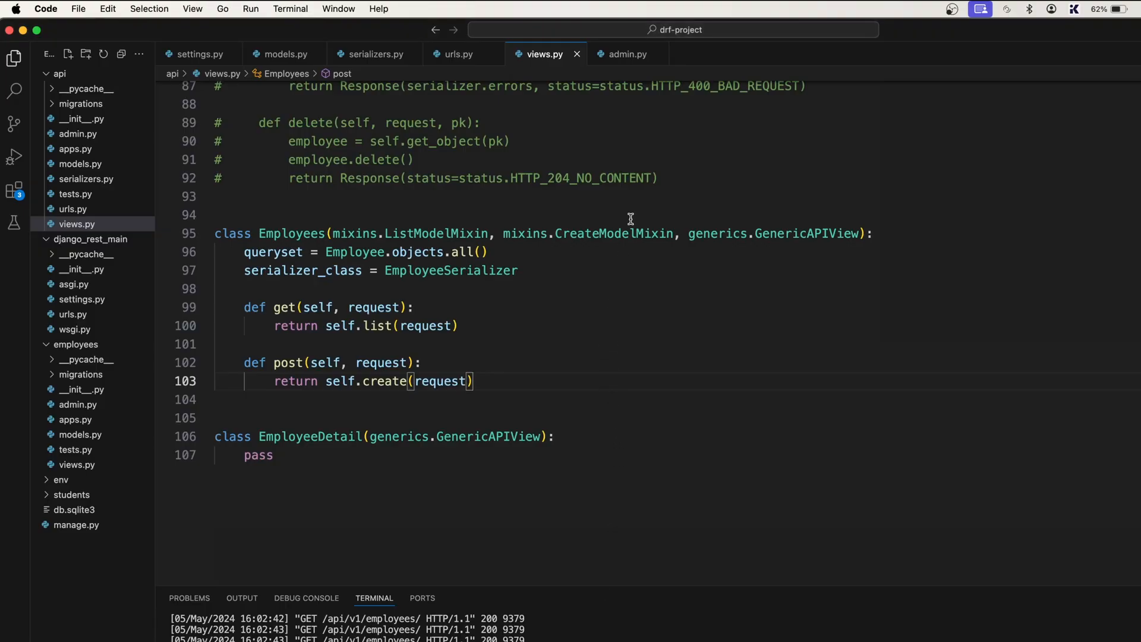
{"action": "double_click", "coordinate": [622, 234]}
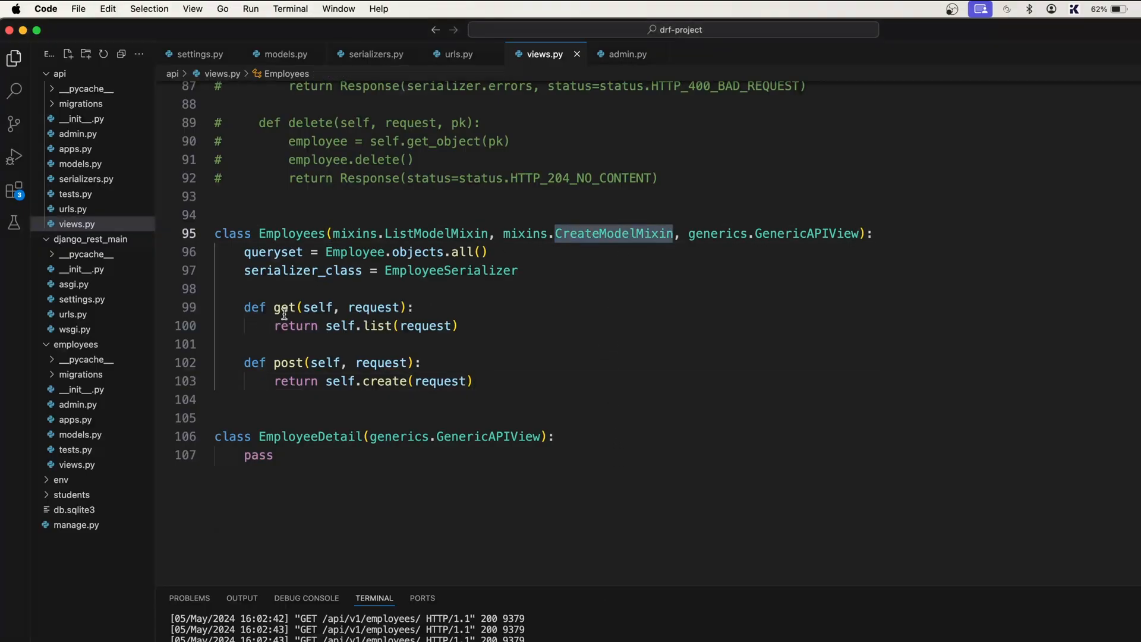
{"action": "left_click_drag", "start_coordinate": [275, 306], "coordinate": [384, 328]}
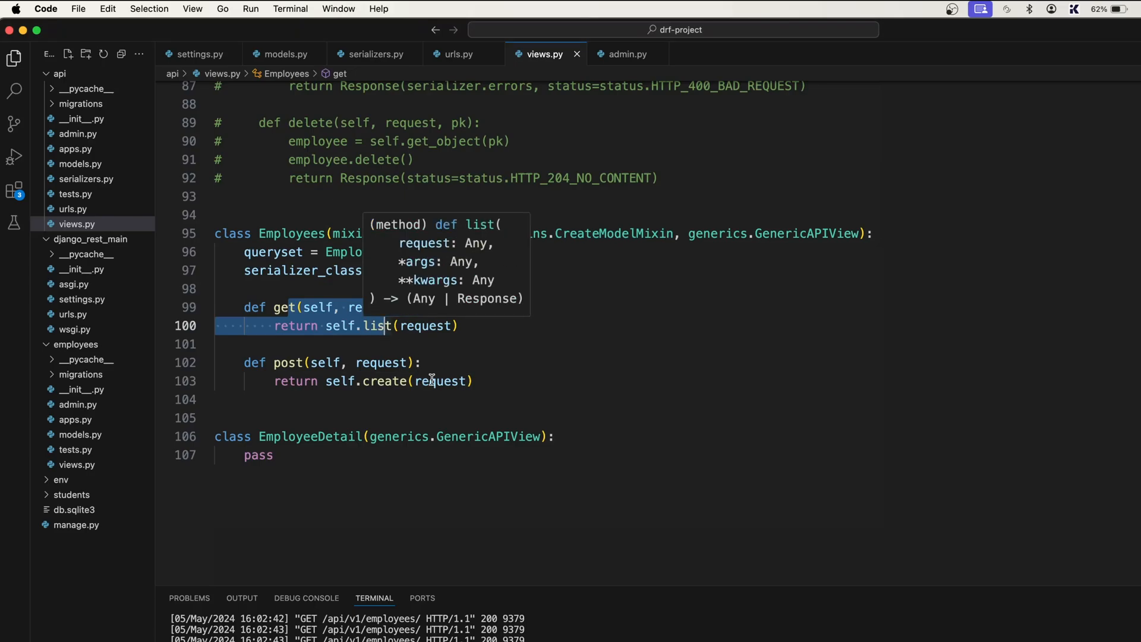
{"action": "left_click_drag", "start_coordinate": [475, 383], "coordinate": [371, 362]}
{"action": "left_click", "coordinate": [576, 386]}
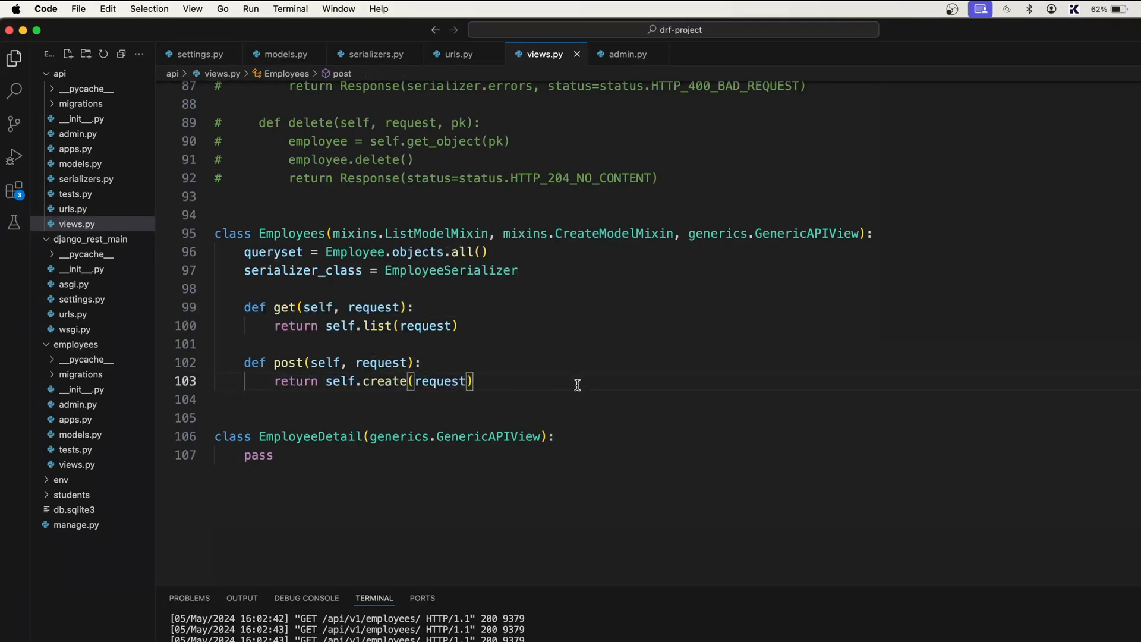